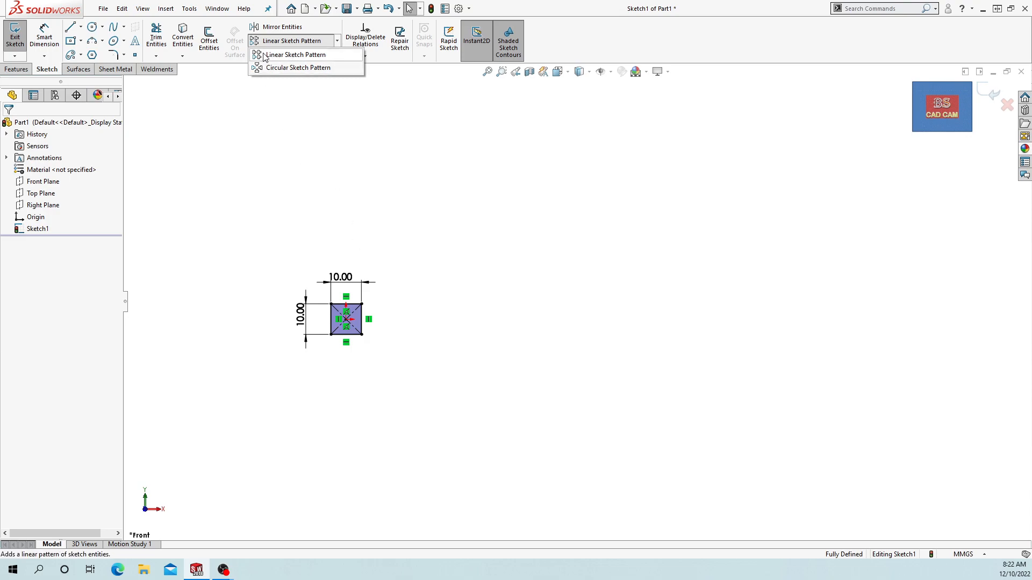
Step: Draw a horizontal centerline and a vertical centerline about 35 mm long from the centre of the 10 mm square
{"action": "left_click", "coordinate": [264, 56]}
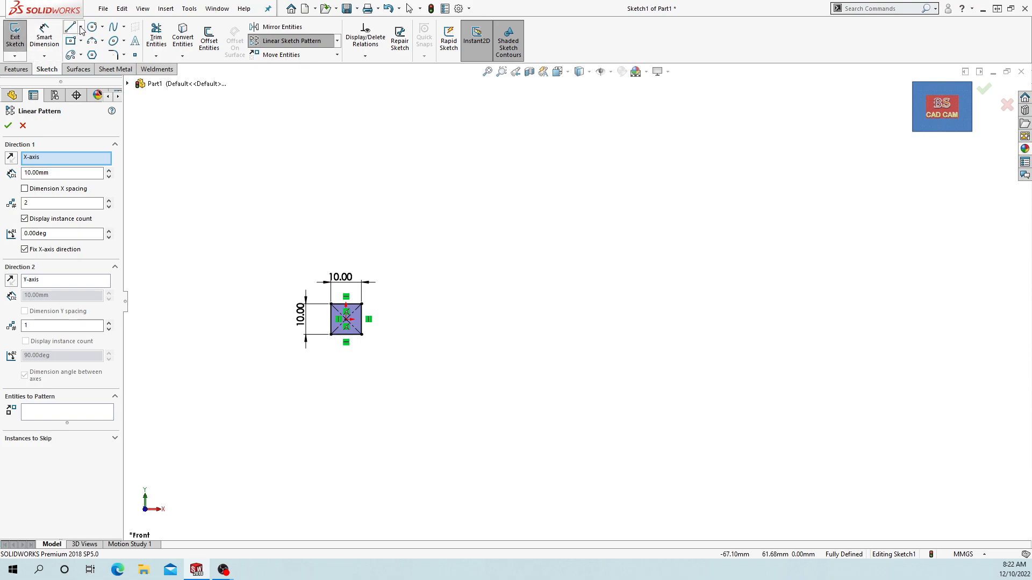
{"action": "left_click", "coordinate": [81, 27]}
{"action": "left_click", "coordinate": [85, 52]}
{"action": "left_click", "coordinate": [347, 319]}
{"action": "left_click", "coordinate": [494, 319]}
{"action": "key", "text": "Escape"}
{"action": "left_click", "coordinate": [81, 27]}
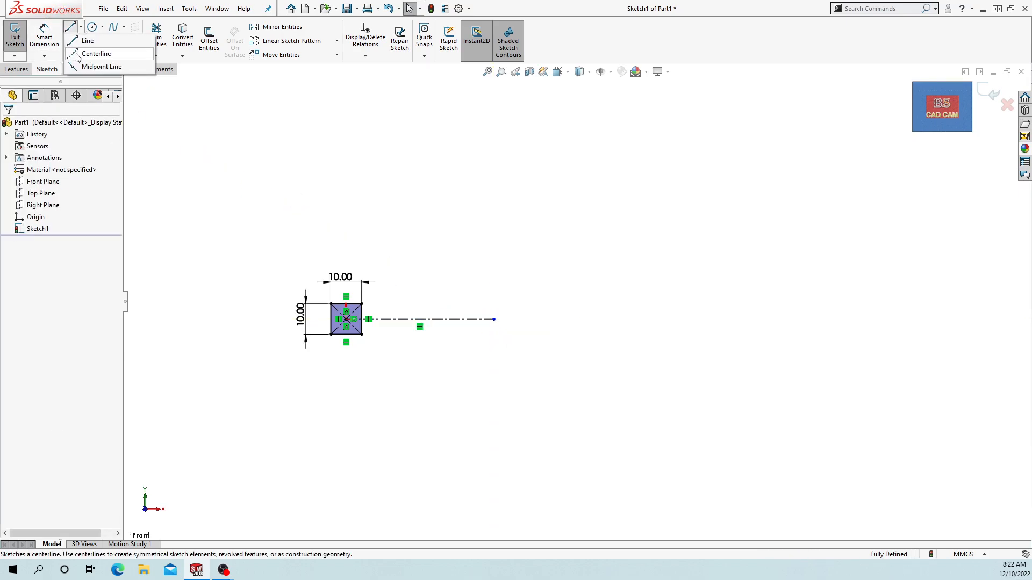
{"action": "left_click", "coordinate": [86, 54]}
{"action": "left_click", "coordinate": [346, 319]}
{"action": "left_click", "coordinate": [346, 213]}
{"action": "key", "text": "Escape"}
Step: Delete the vertical and horizontal centerlines extending from the square's centre
{"action": "left_click_drag", "start_coordinate": [380, 219], "coordinate": [331, 245]}
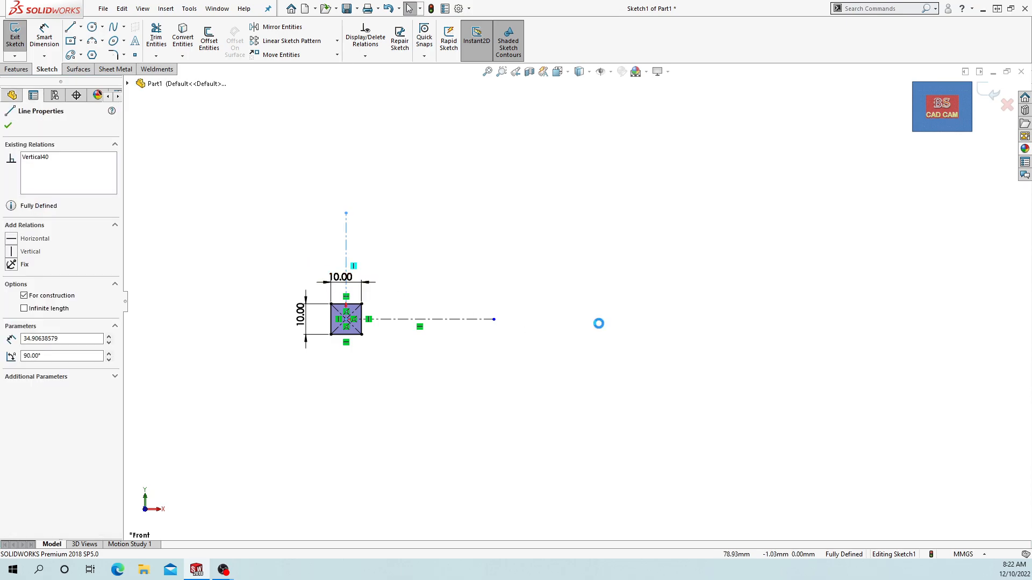
{"action": "key", "text": "Delete"}
{"action": "left_click_drag", "start_coordinate": [483, 301], "coordinate": [420, 361]}
{"action": "key", "text": "Delete"}
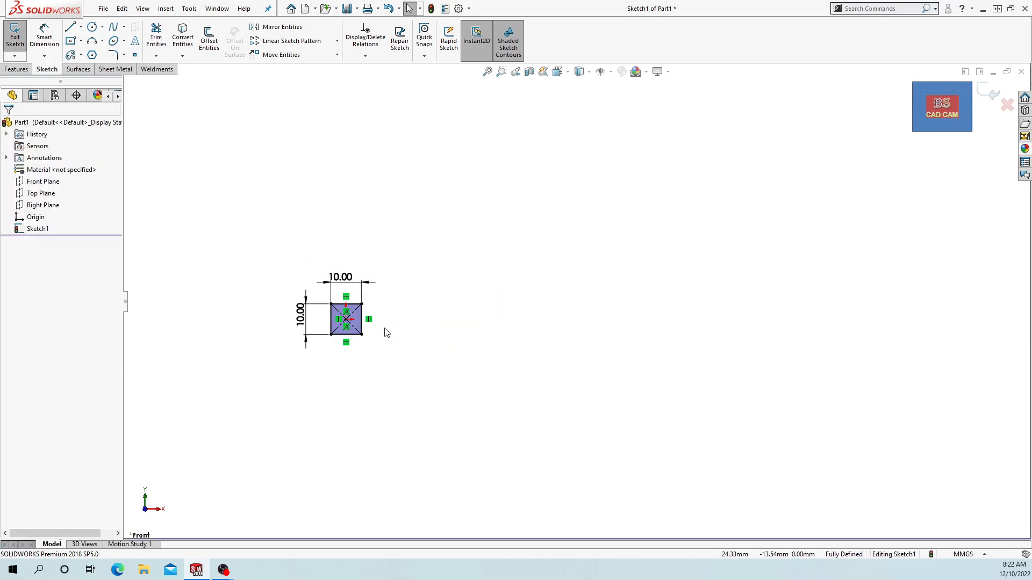
Step: Start a linear sketch pattern and select the square's four sides and one diagonal as the entities to pattern
{"action": "left_click", "coordinate": [266, 47]}
{"action": "left_click", "coordinate": [35, 415]}
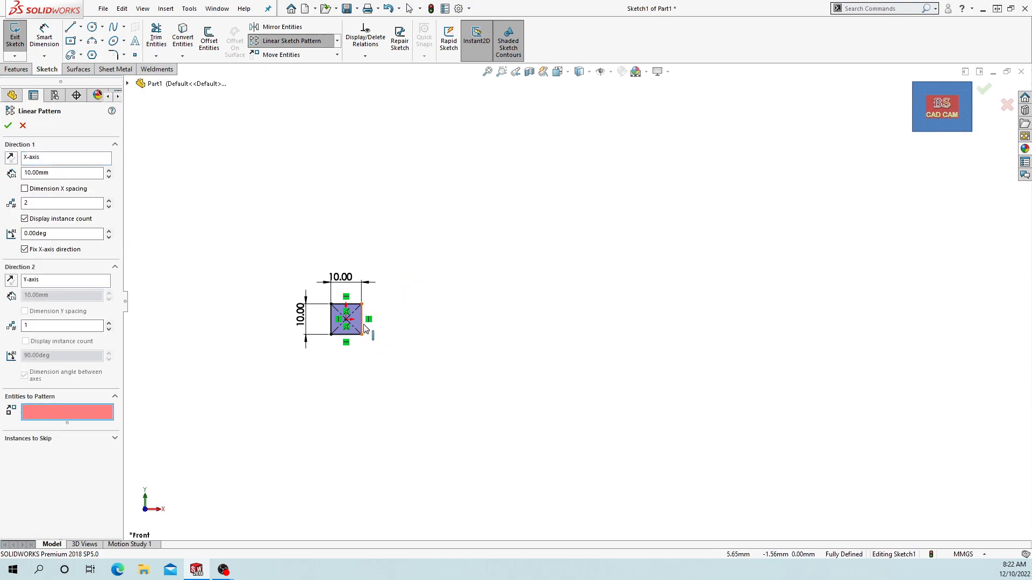
{"action": "left_click", "coordinate": [361, 330]}
{"action": "scroll", "coordinate": [355, 317], "scroll_direction": "up", "scroll_amount": 3}
{"action": "left_click", "coordinate": [353, 316]}
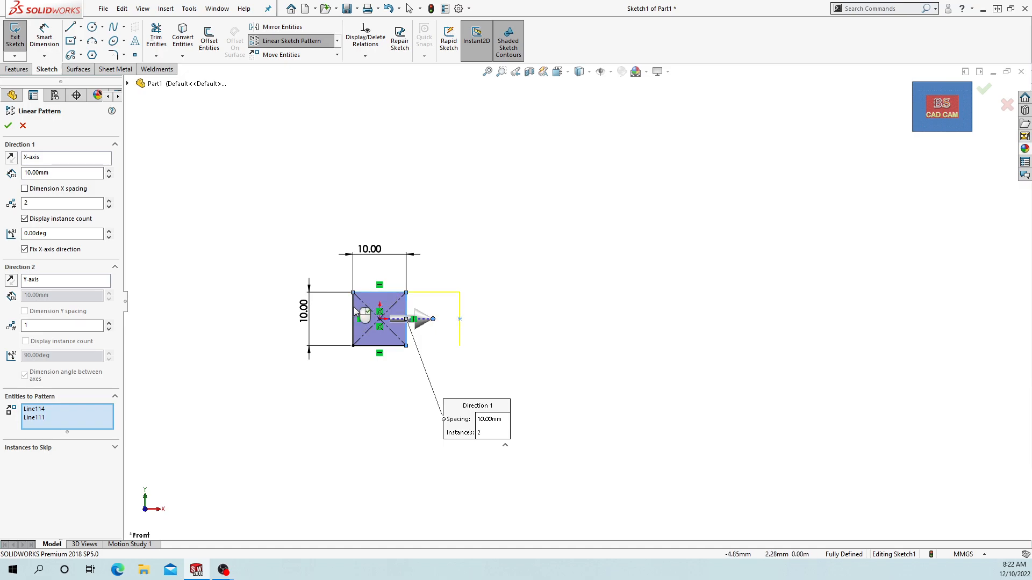
{"action": "left_click", "coordinate": [356, 334]}
{"action": "left_click", "coordinate": [360, 334]}
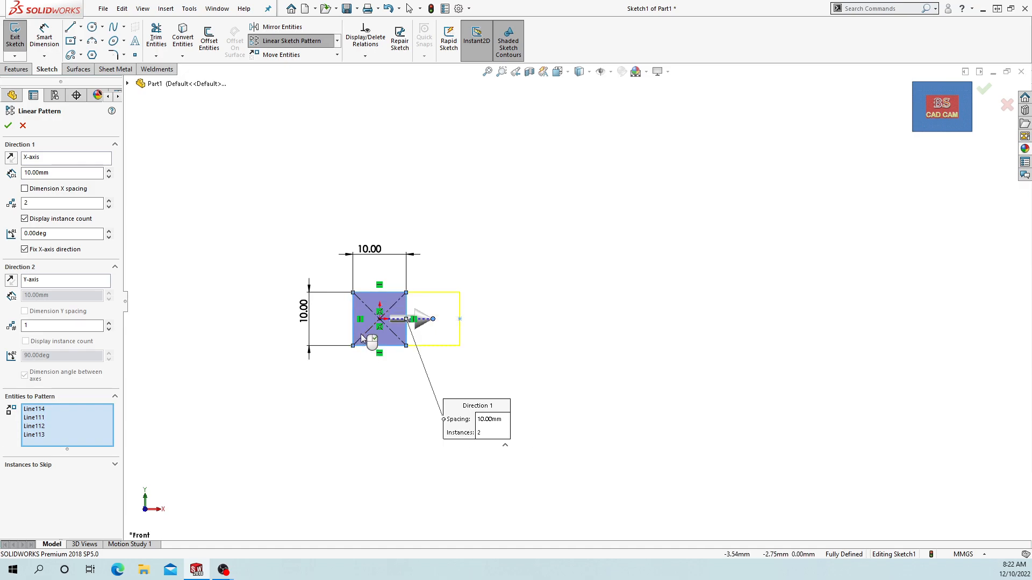
{"action": "left_click", "coordinate": [364, 335]}
Step: Apply the two-instance pattern along the positive X-axis with 20 mm spacing, and undo it
{"action": "left_click", "coordinate": [419, 320]}
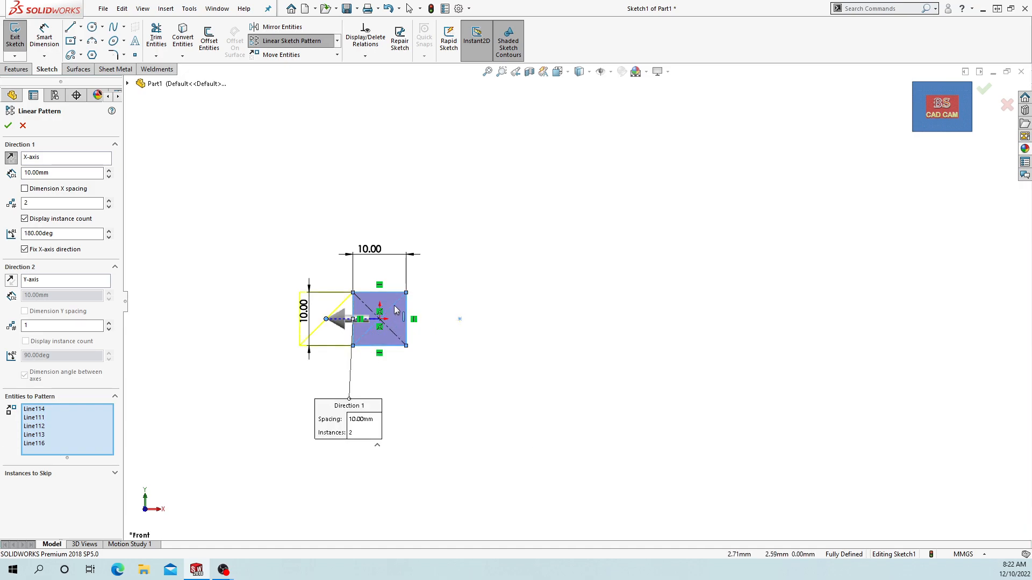
{"action": "left_click", "coordinate": [365, 325]}
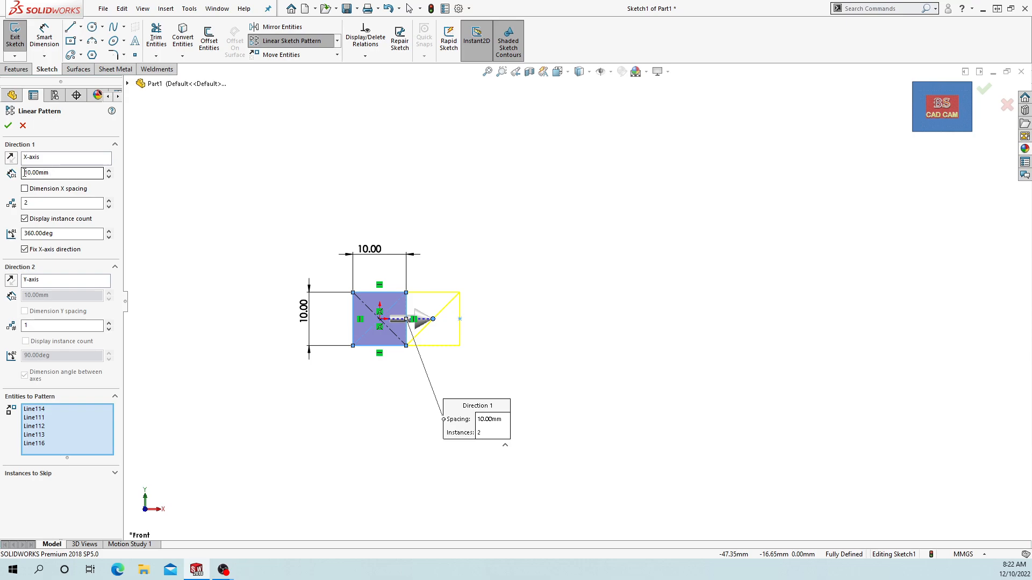
{"action": "left_click", "coordinate": [109, 170]}
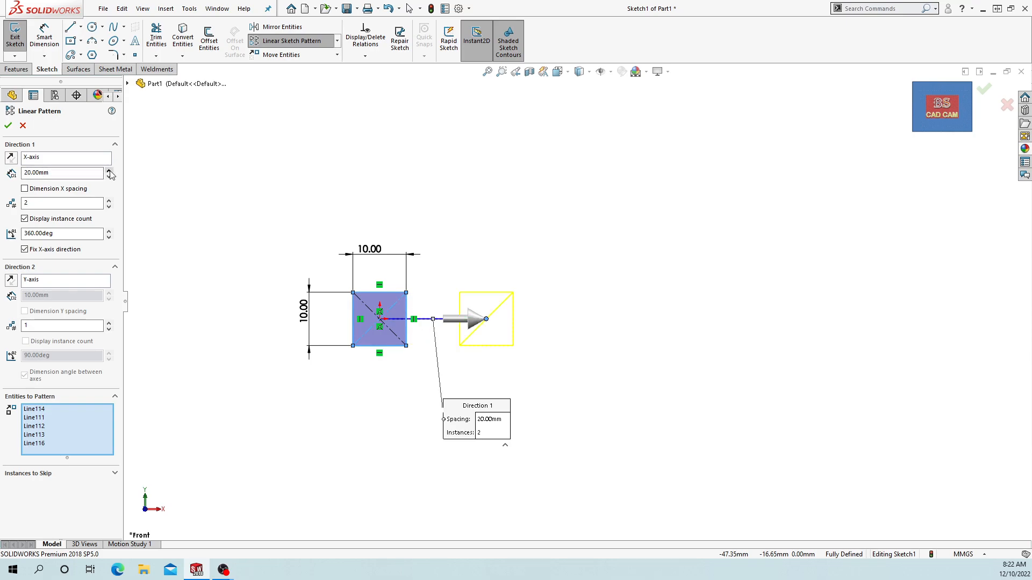
{"action": "left_click", "coordinate": [8, 125]}
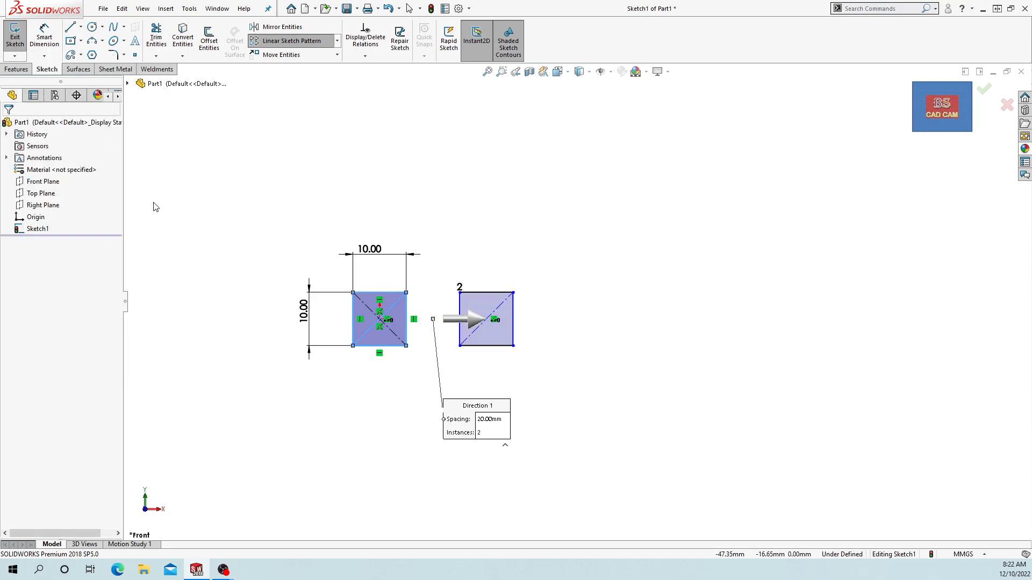
{"action": "scroll", "coordinate": [524, 363], "scroll_direction": "down", "scroll_amount": 1}
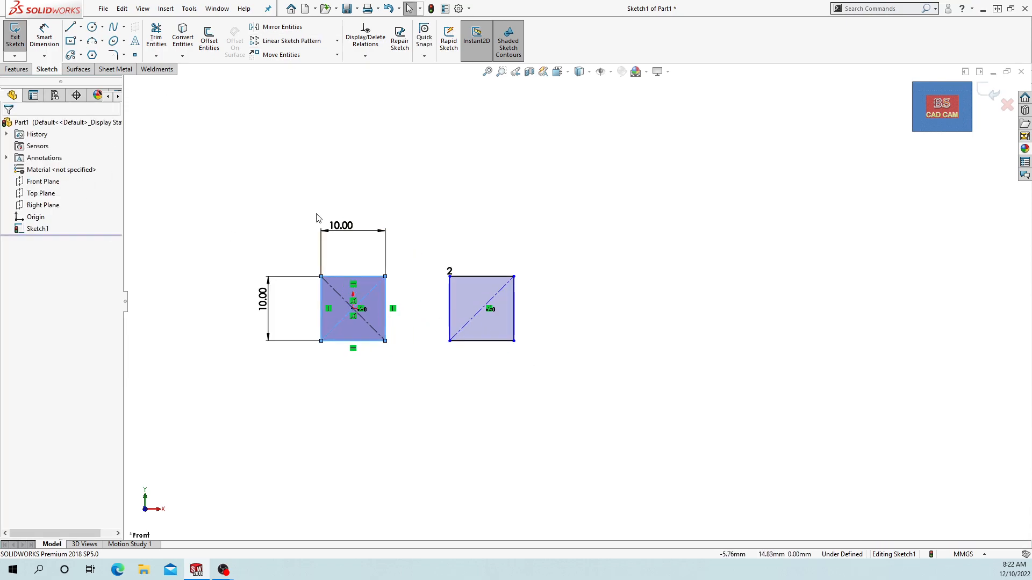
{"action": "key", "text": "ctrl+z"}
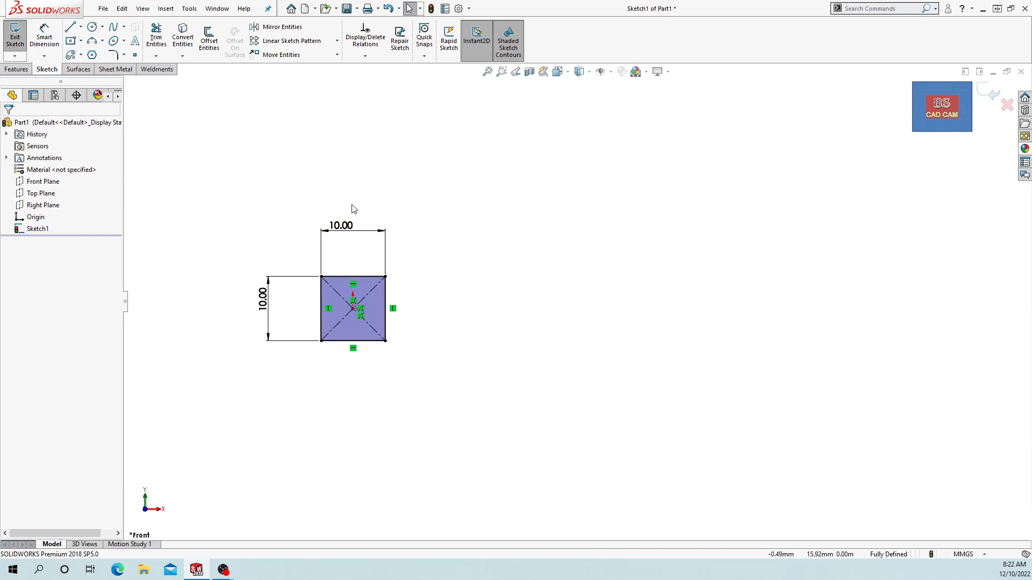
Step: Set up a linear sketch pattern of the square's four sides along the X-axis with 20 mm spacing
{"action": "left_click", "coordinate": [296, 41]}
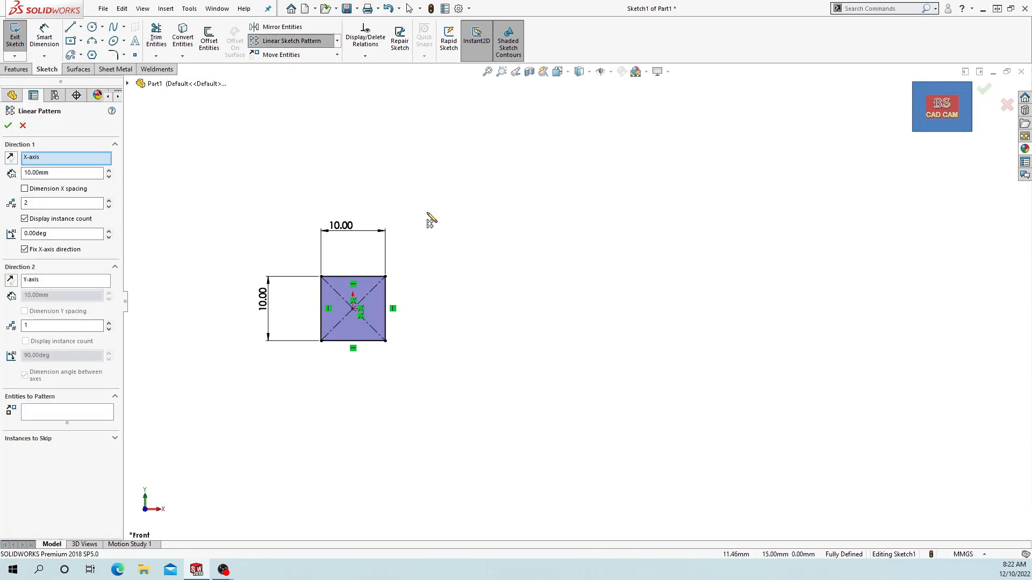
{"action": "left_click", "coordinate": [339, 340]}
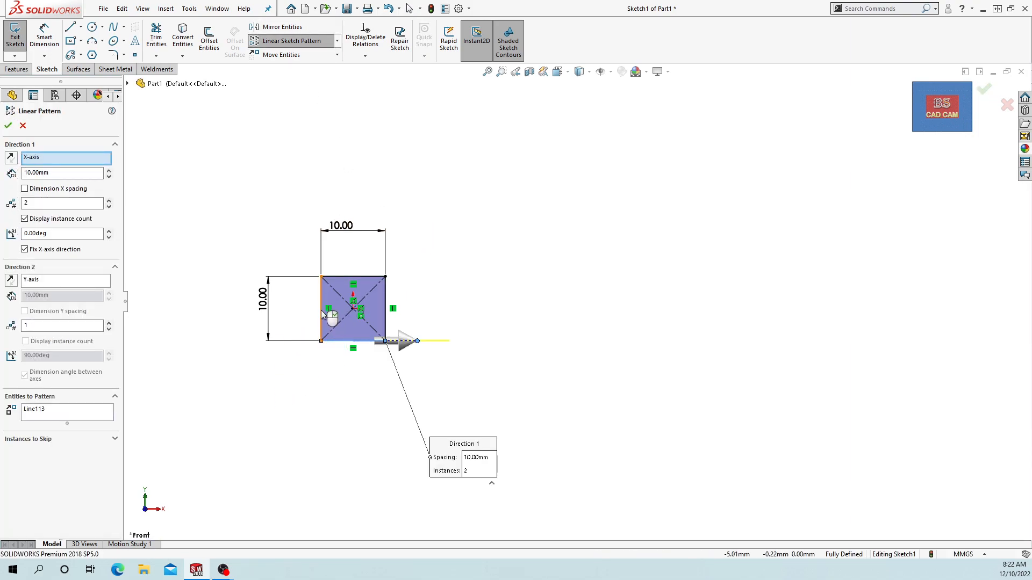
{"action": "left_click", "coordinate": [321, 310]}
{"action": "left_click", "coordinate": [337, 277]}
{"action": "left_click", "coordinate": [407, 308]}
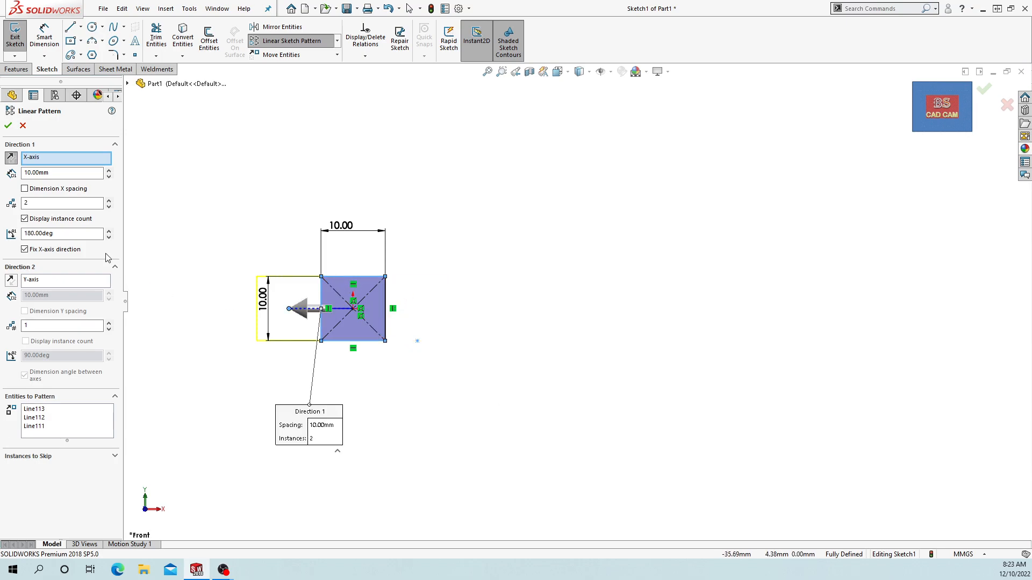
{"action": "left_click", "coordinate": [109, 172]}
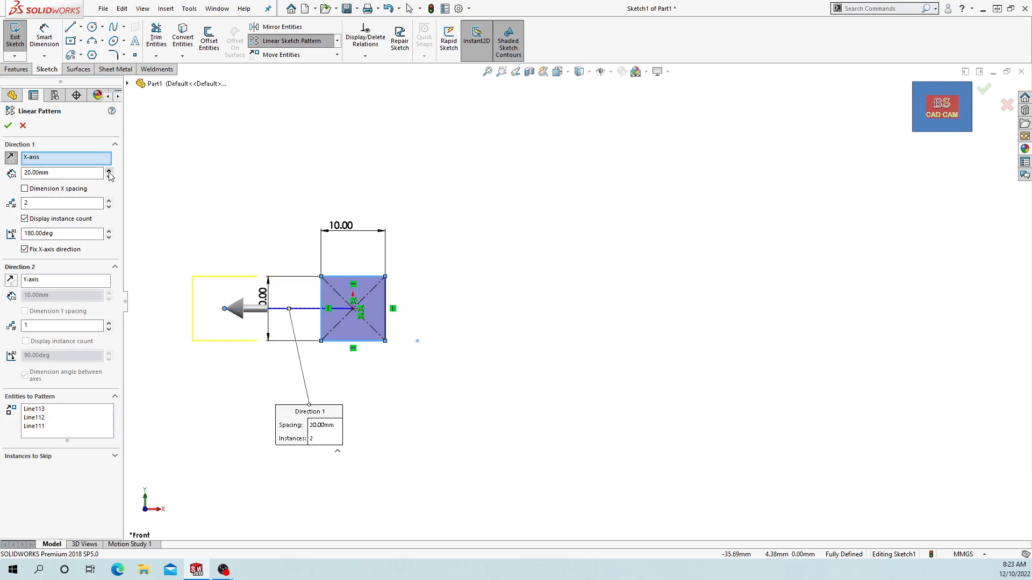
{"action": "left_click", "coordinate": [10, 158]}
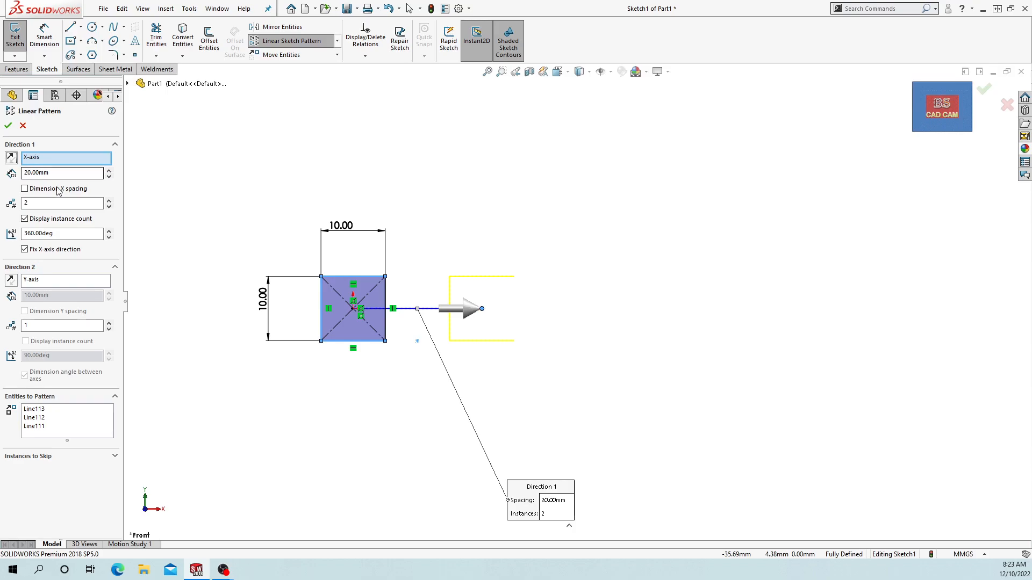
{"action": "left_click", "coordinate": [14, 161]}
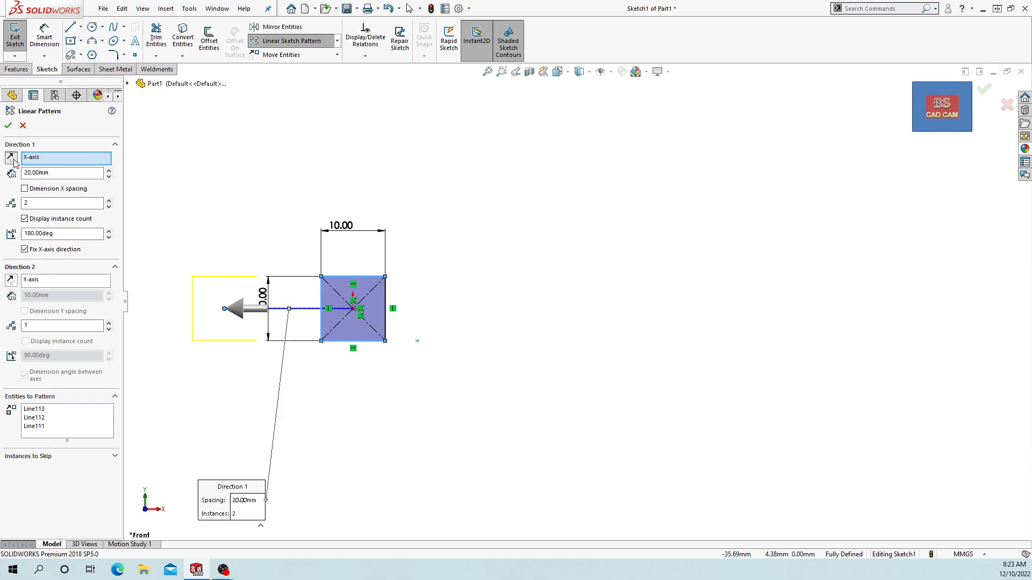
{"action": "left_click", "coordinate": [384, 316]}
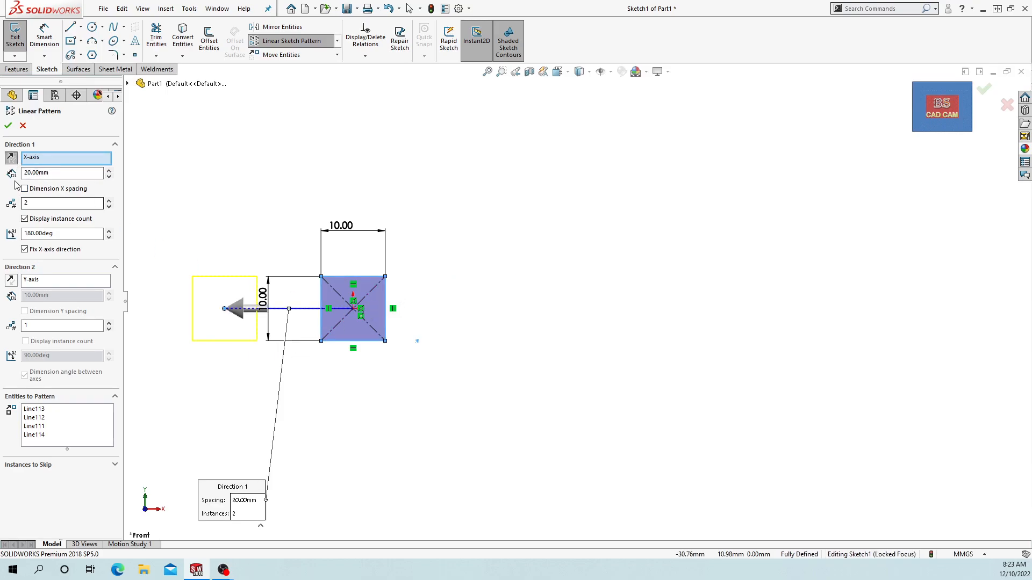
Step: Reverse the pattern toward positive X and apply it with three instances and the X spacing dimensioned
{"action": "left_click", "coordinate": [11, 158]}
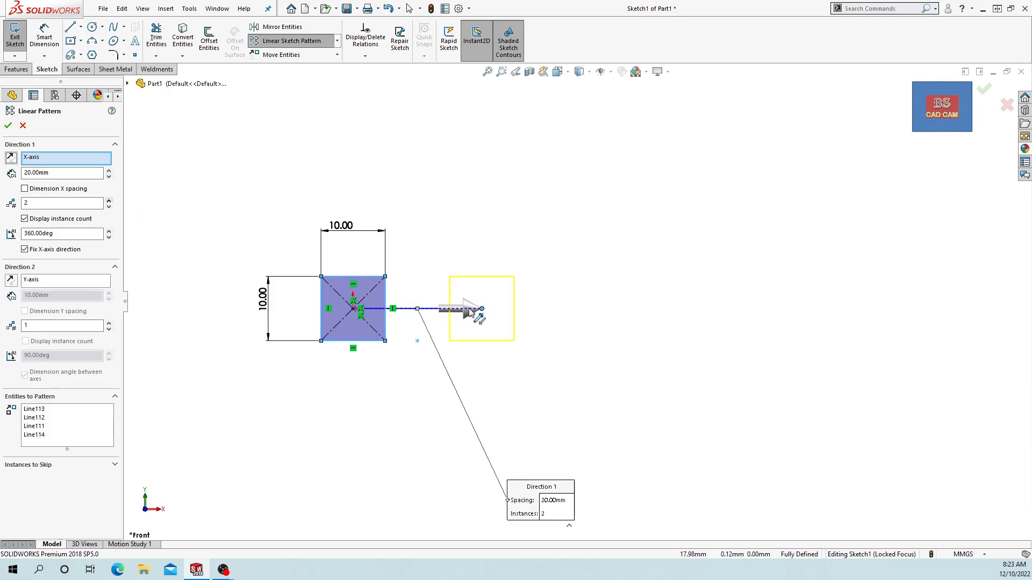
{"action": "left_click", "coordinate": [108, 202]}
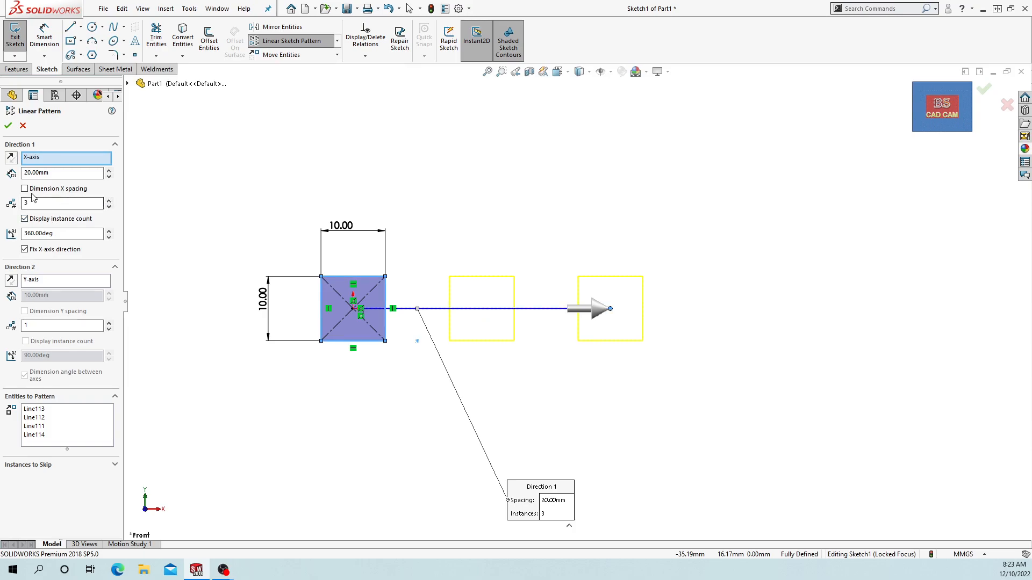
{"action": "left_click", "coordinate": [9, 127]}
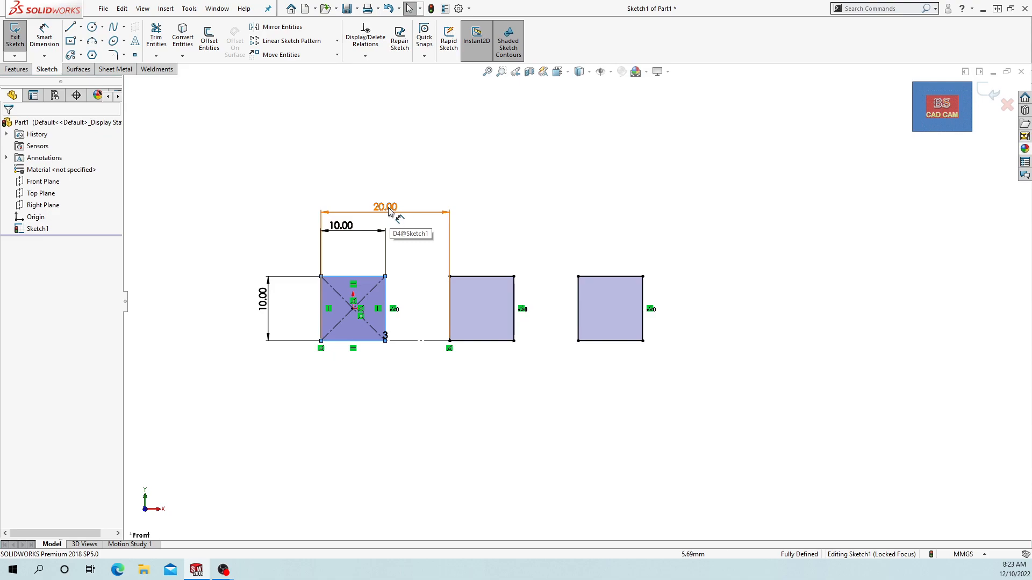
Step: Try adjusting the 20 mm spacing dimension, discard the edit, and undo the three-instance pattern
{"action": "double_click", "coordinate": [417, 215]}
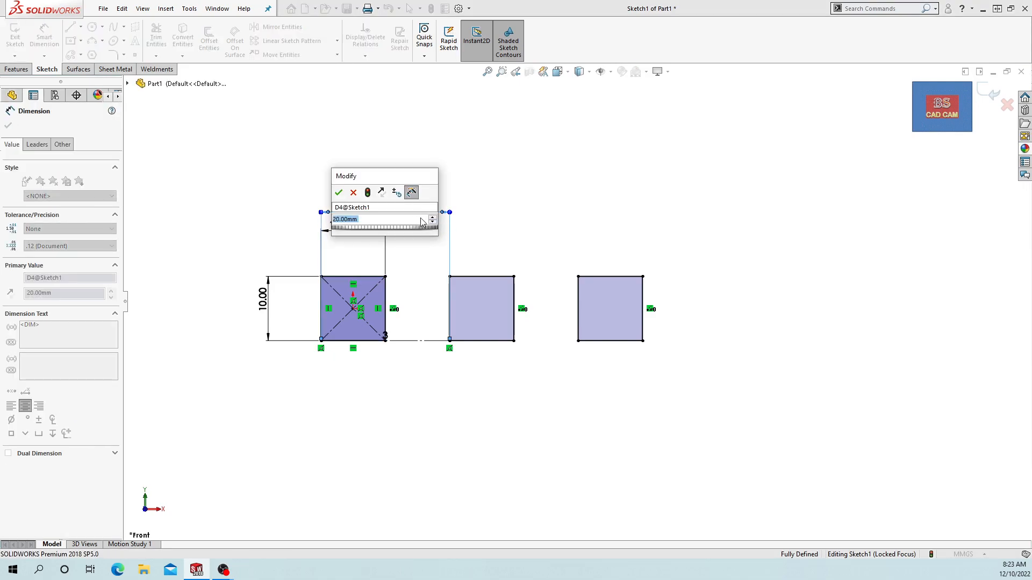
{"action": "left_click", "coordinate": [433, 218]}
{"action": "left_click", "coordinate": [432, 222]}
{"action": "left_click", "coordinate": [534, 223]}
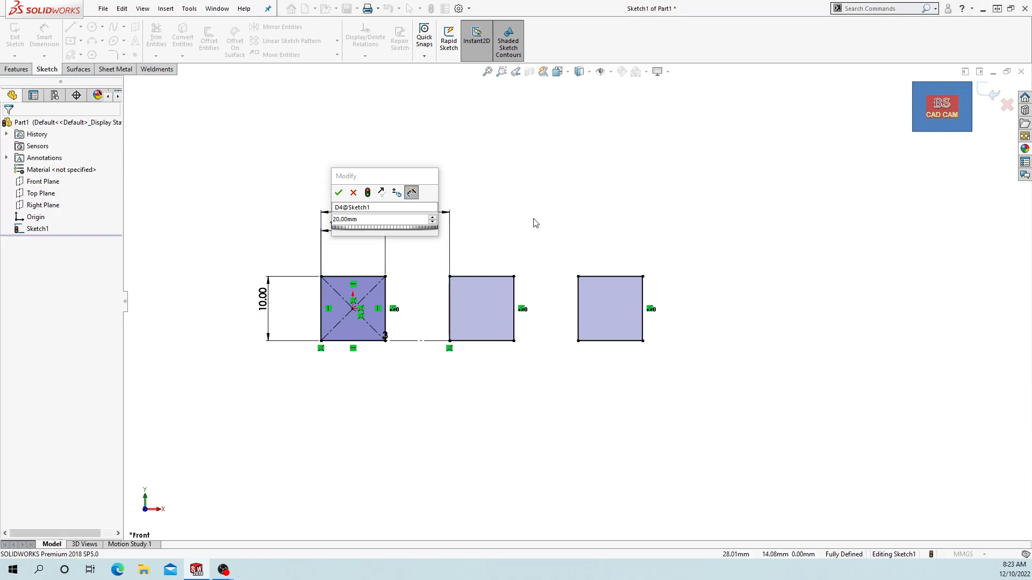
{"action": "left_click", "coordinate": [354, 194]}
{"action": "key", "text": "Return"}
{"action": "left_click", "coordinate": [636, 210]}
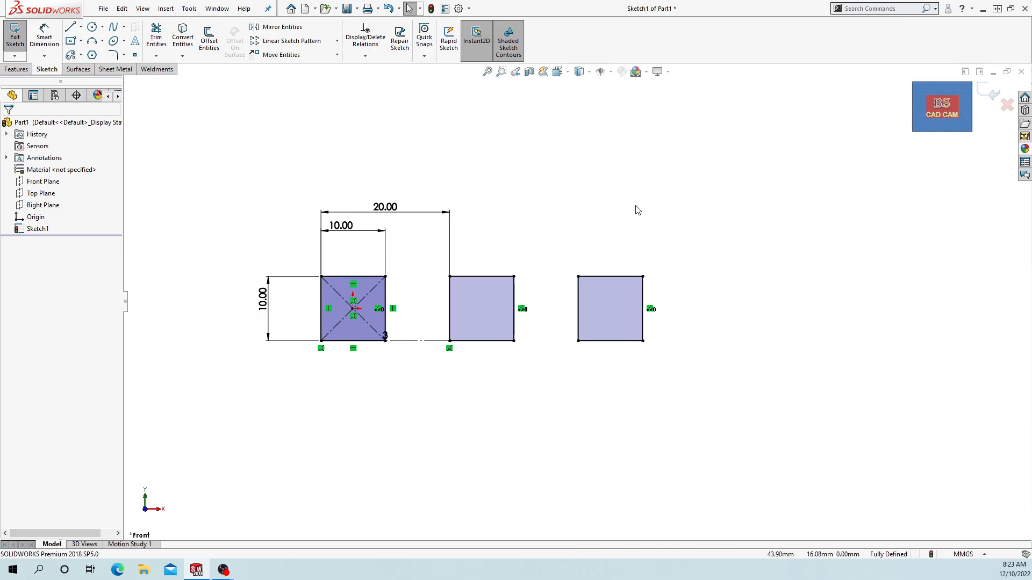
{"action": "key", "text": "ctrl+z"}
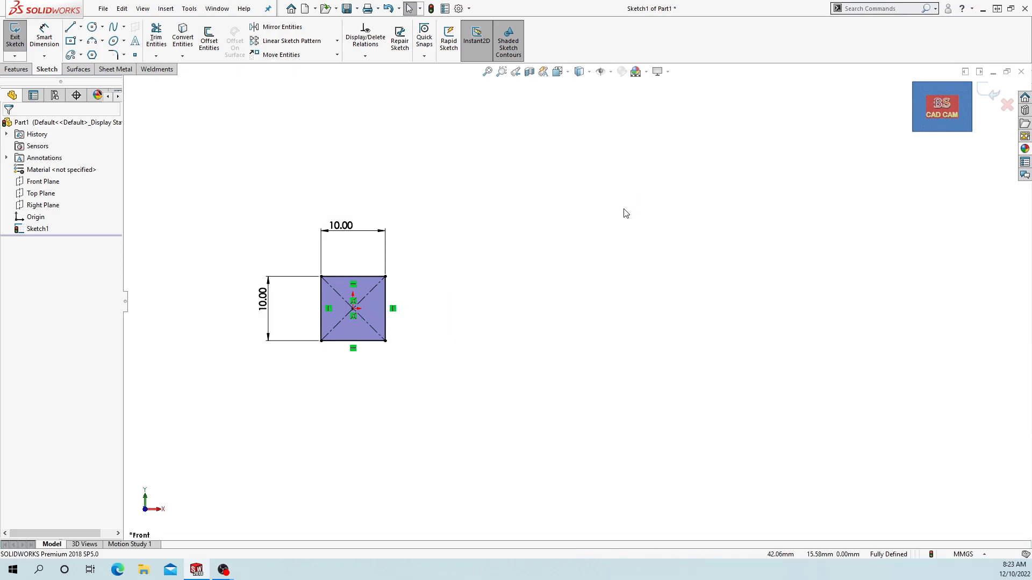
Step: Set up a linear sketch pattern of the square's four sides with three instances at 20 mm spacing
{"action": "left_click", "coordinate": [290, 41]}
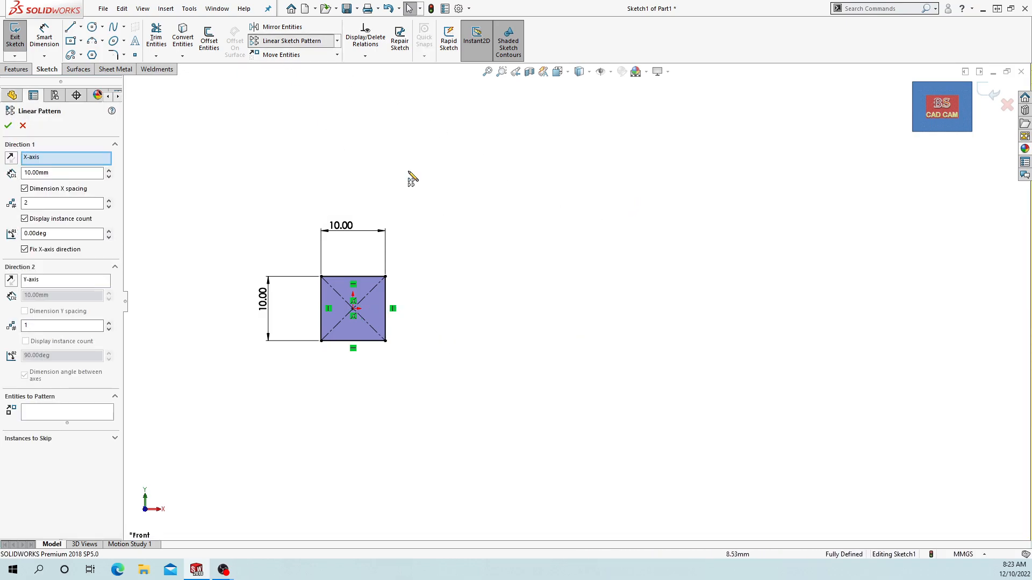
{"action": "left_click", "coordinate": [49, 417]}
{"action": "double_click", "coordinate": [342, 340]}
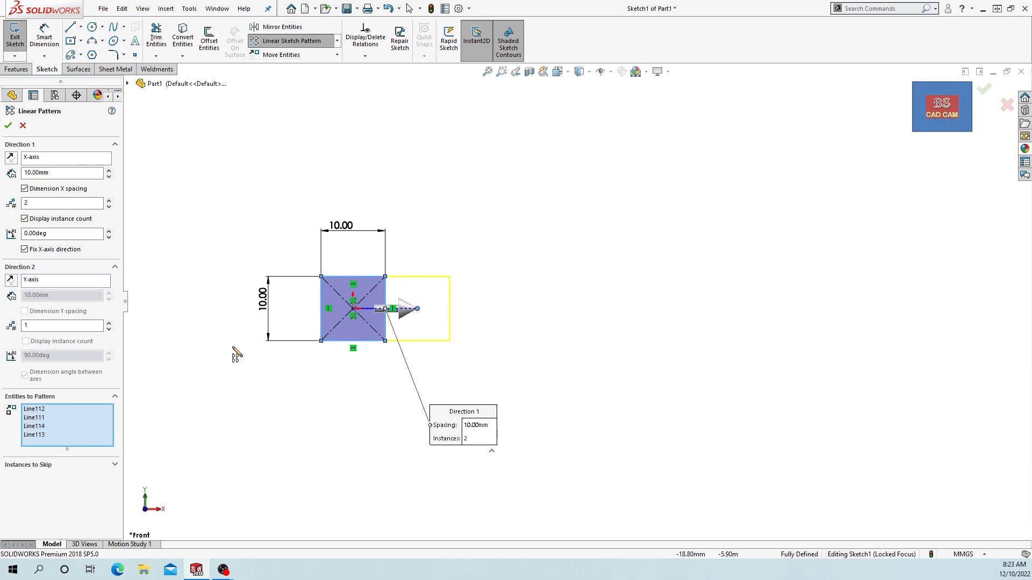
{"action": "left_click", "coordinate": [108, 170]}
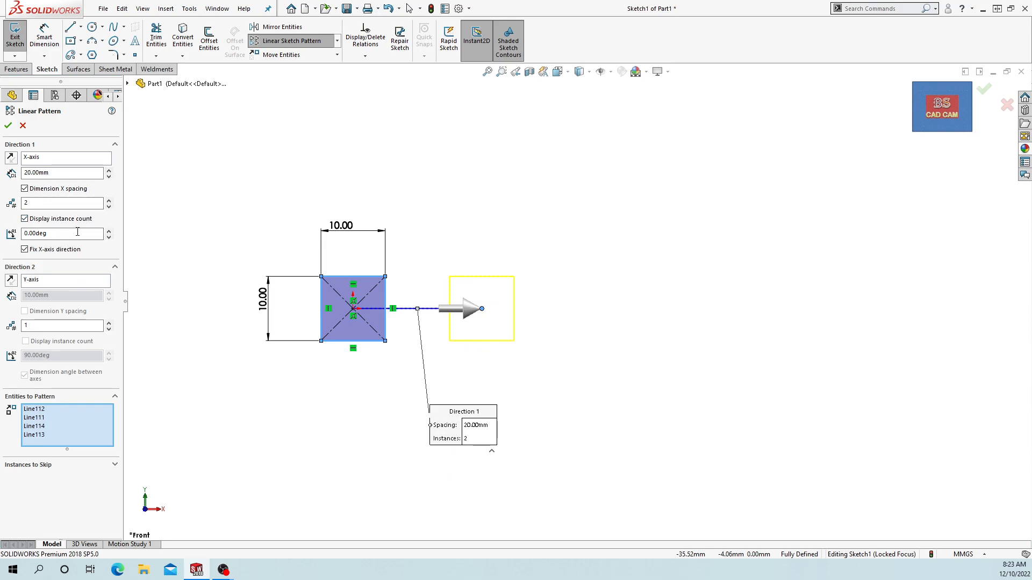
{"action": "left_click", "coordinate": [109, 201]}
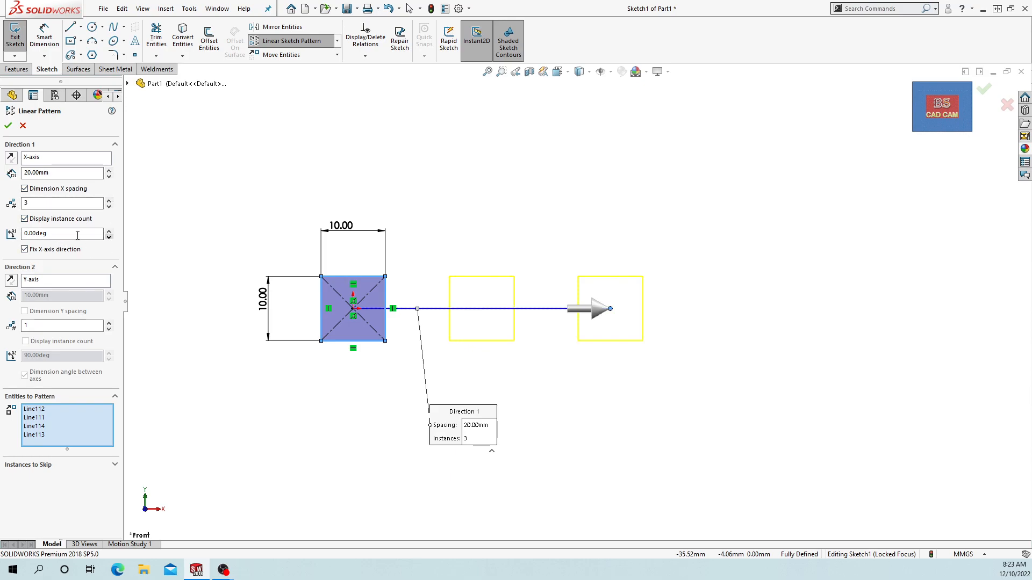
Step: Set the pattern's Direction 1 angle to 30 degrees, apply the pattern, and undo it
{"action": "left_click", "coordinate": [109, 232]}
{"action": "left_click", "coordinate": [109, 232]}
{"action": "left_click", "coordinate": [109, 232]}
{"action": "left_click", "coordinate": [109, 232]}
{"action": "left_click", "coordinate": [109, 232]}
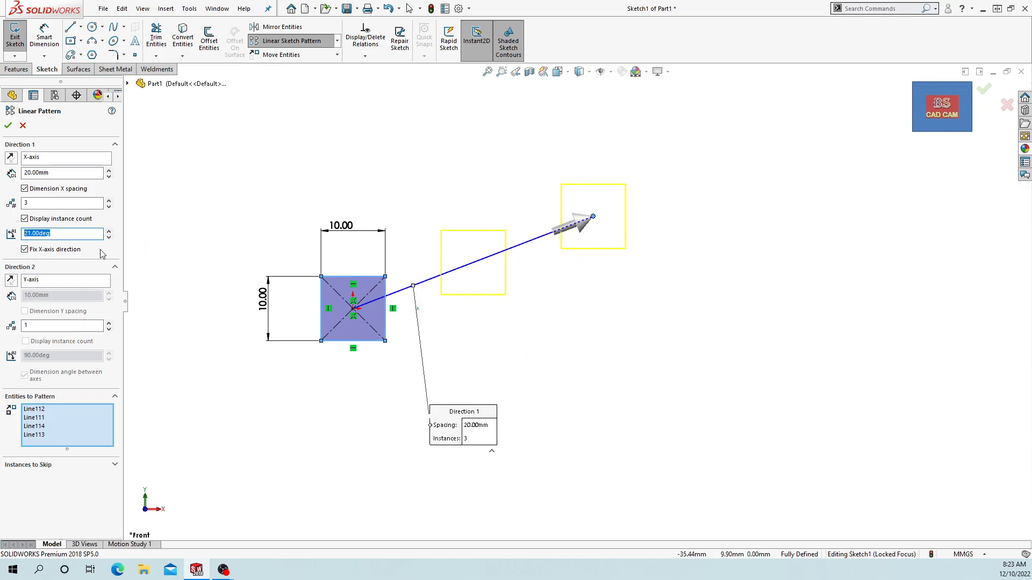
{"action": "type", "text": "30"}
{"action": "key", "text": "Return"}
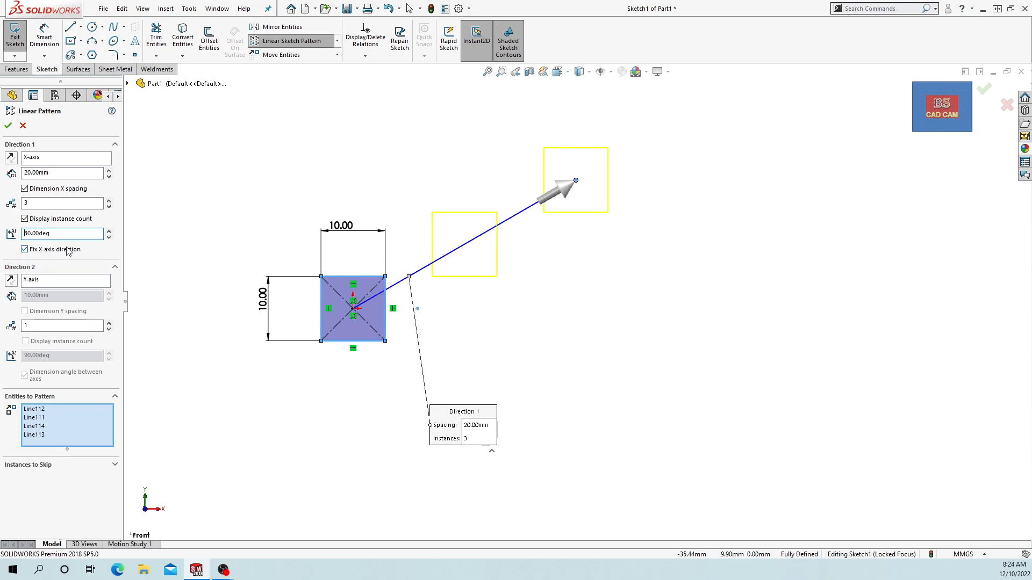
{"action": "left_click", "coordinate": [8, 125]}
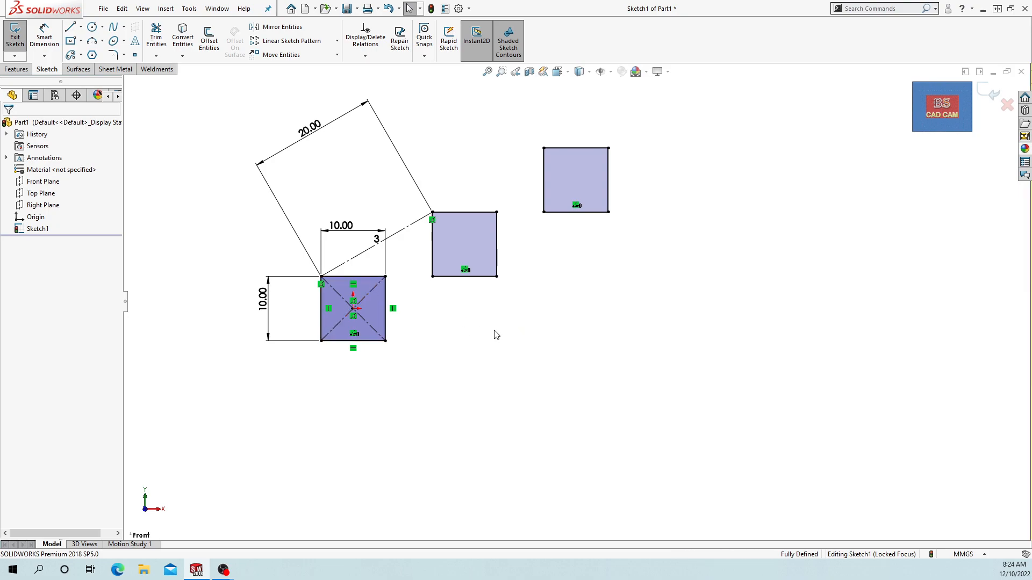
{"action": "key", "text": "ctrl+z"}
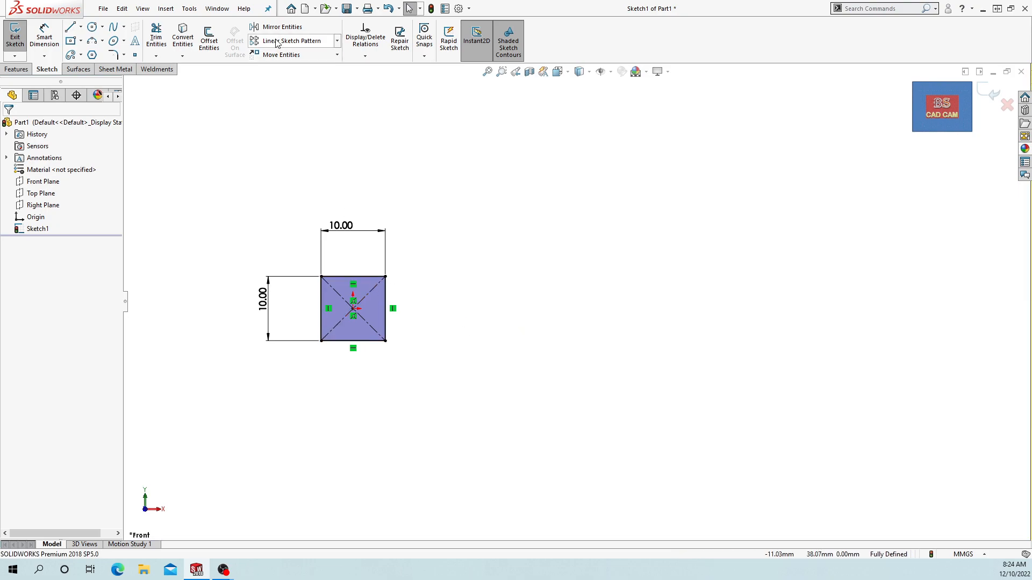
Step: Set up a linear sketch pattern of the square's four sides along the X-axis with two instances at 20 mm spacing
{"action": "left_click", "coordinate": [291, 41]}
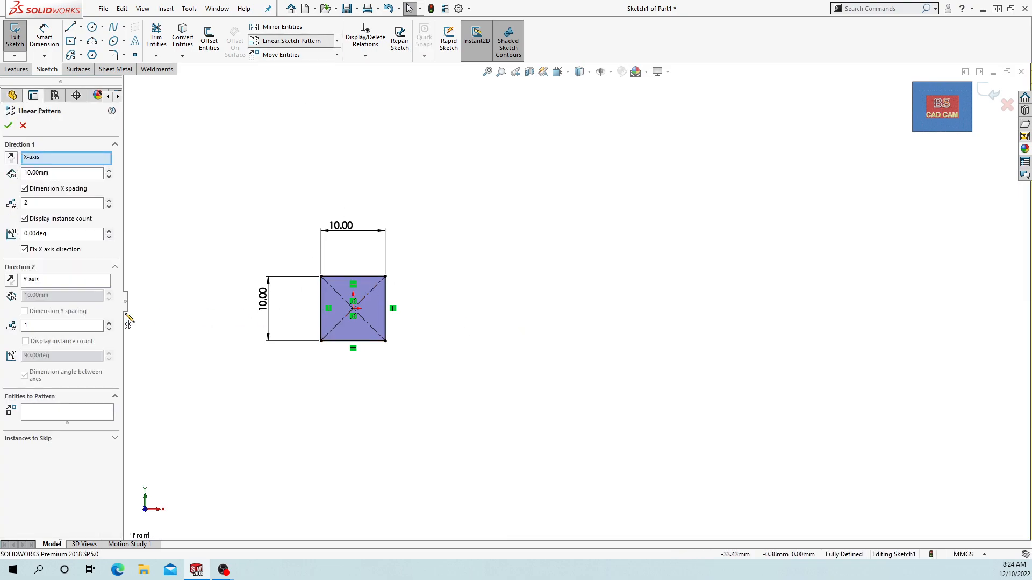
{"action": "left_click", "coordinate": [331, 342]}
{"action": "left_click", "coordinate": [321, 308]}
{"action": "left_click", "coordinate": [337, 278]}
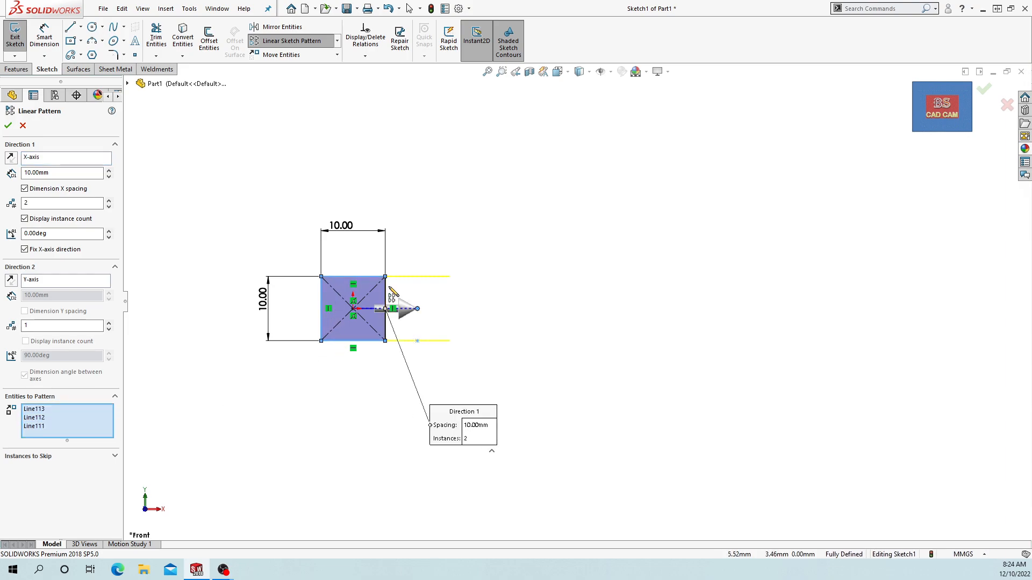
{"action": "left_click", "coordinate": [386, 304]}
{"action": "left_click", "coordinate": [108, 170]}
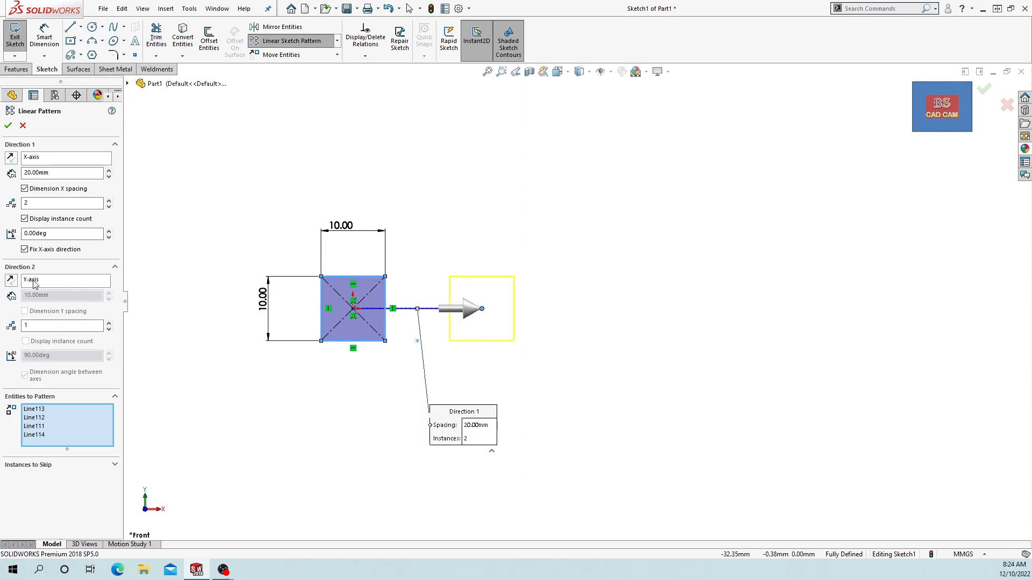
Step: Add Direction 2 along the Y-axis with three instances at 20 mm, dimension the Y spacing, and apply the pattern
{"action": "scroll", "coordinate": [529, 344], "scroll_direction": "up", "scroll_amount": 2}
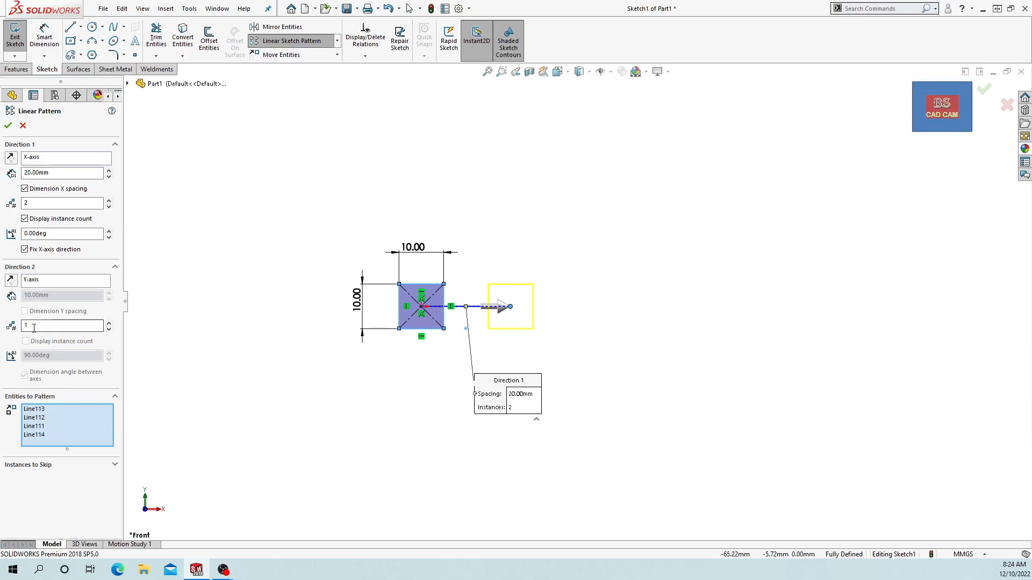
{"action": "left_click", "coordinate": [109, 324]}
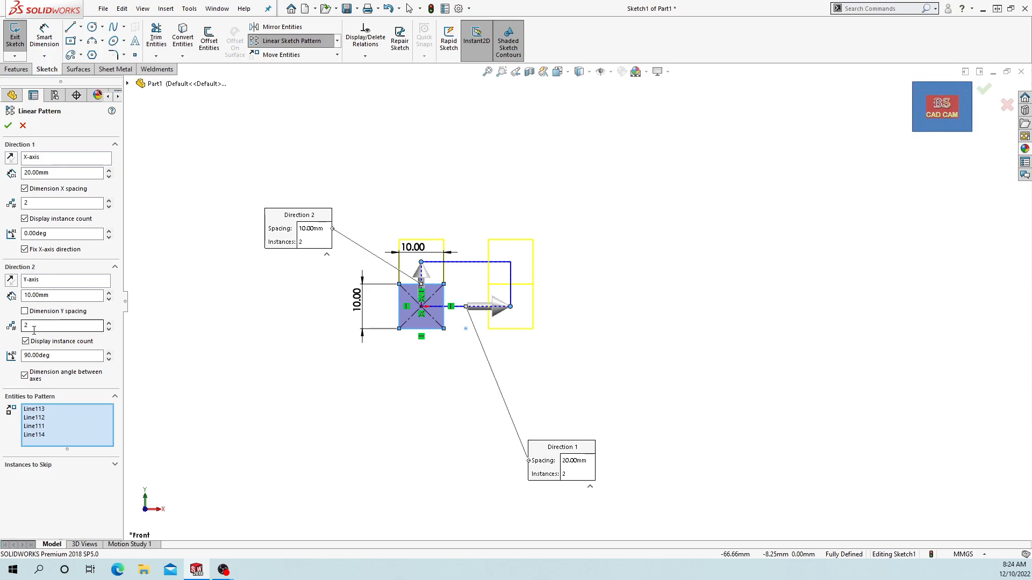
{"action": "left_click", "coordinate": [50, 297]}
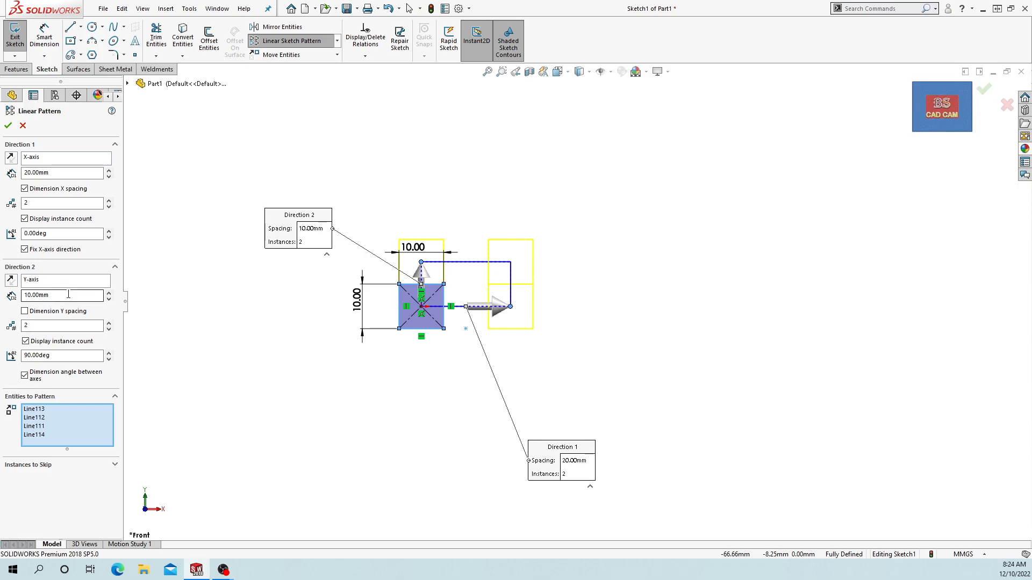
{"action": "double_click", "coordinate": [69, 295]}
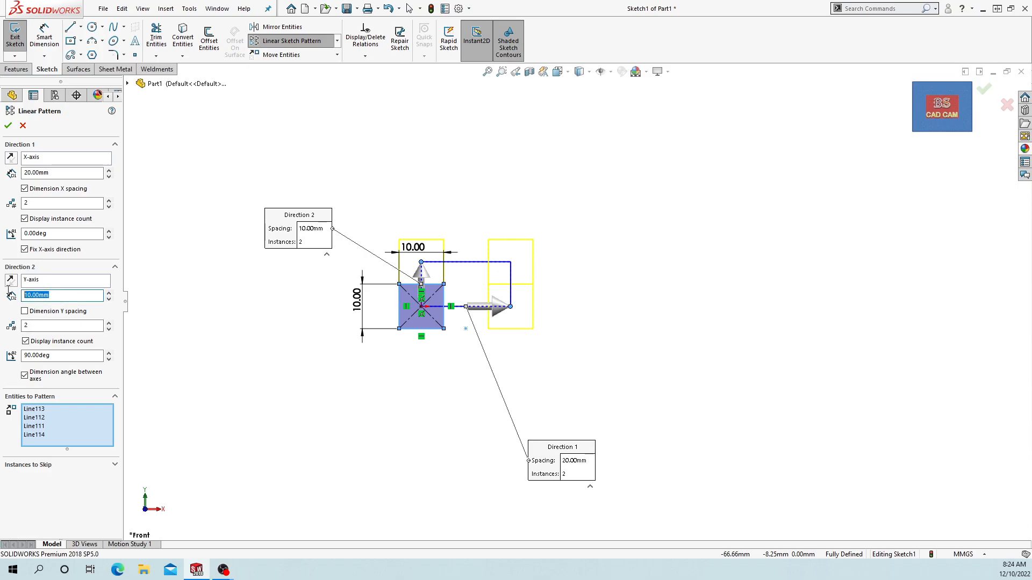
{"action": "left_click", "coordinate": [109, 323]}
{"action": "left_click", "coordinate": [109, 293]}
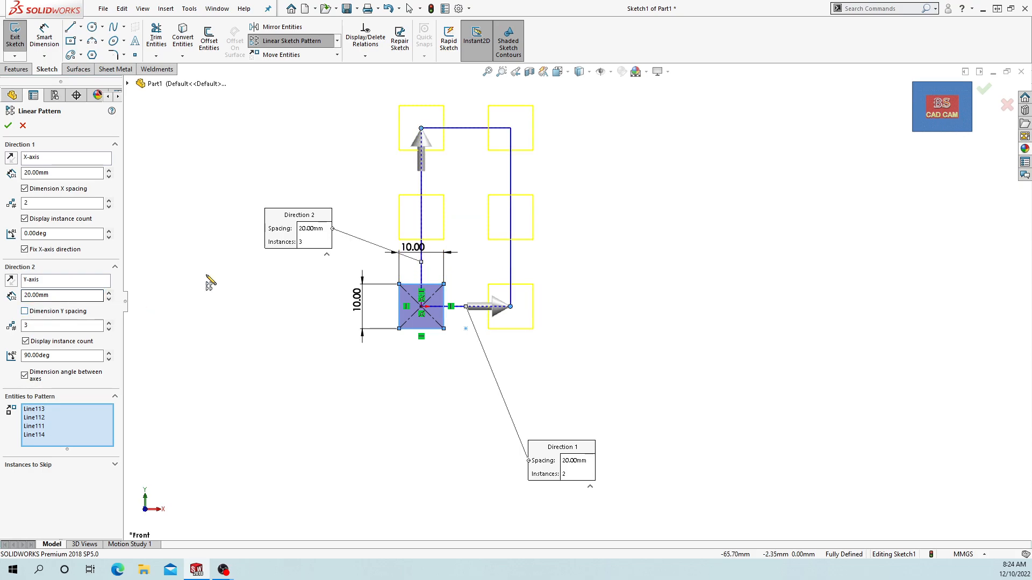
{"action": "left_click", "coordinate": [25, 312]}
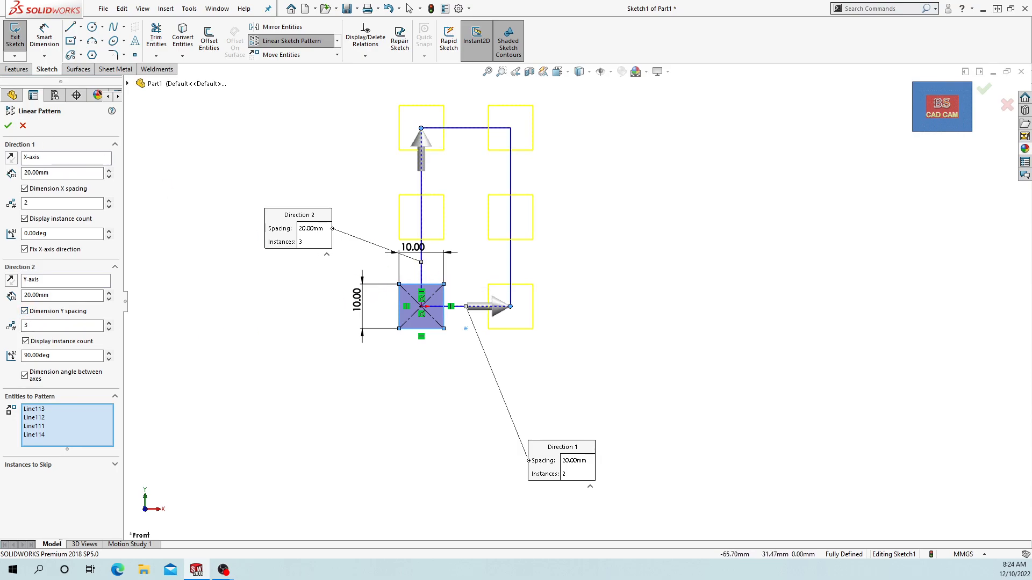
{"action": "left_click", "coordinate": [10, 127]}
{"action": "key", "text": "f"}
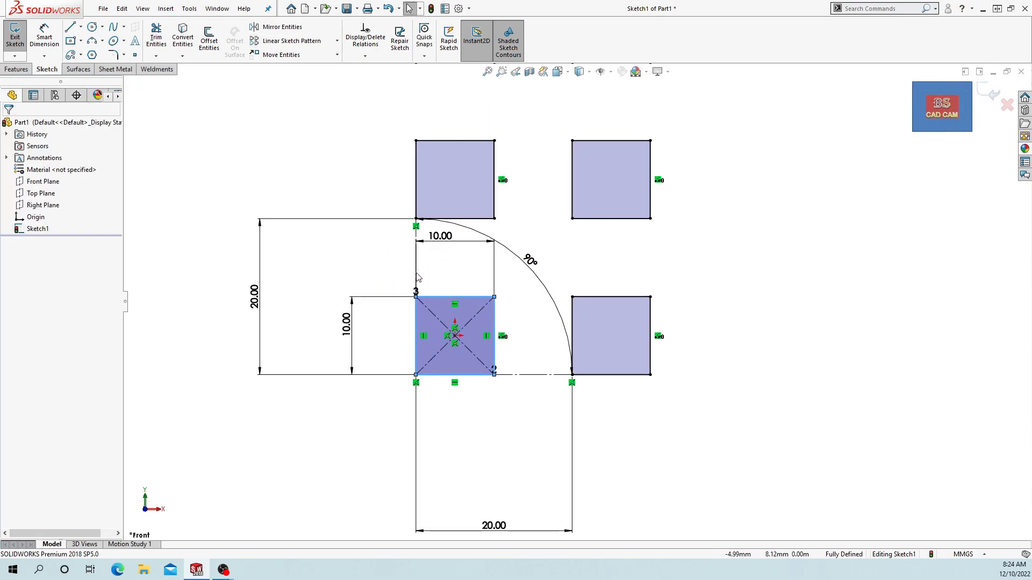
Step: Move the vertical 20 mm spacing dimension farther from the squares, then undo the move and the two-direction pattern
{"action": "left_click_drag", "start_coordinate": [262, 308], "coordinate": [246, 307]}
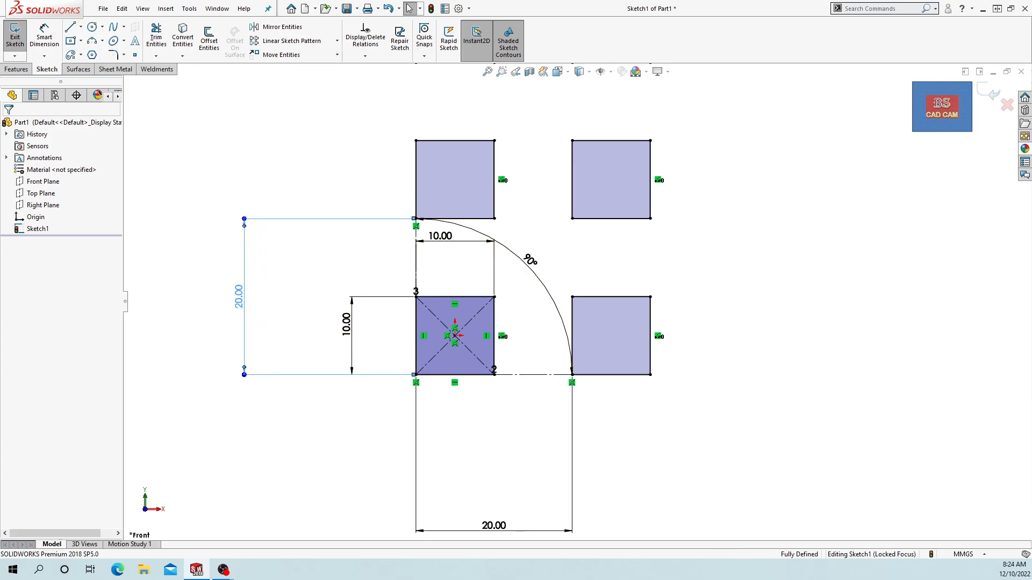
{"action": "left_click", "coordinate": [363, 436]}
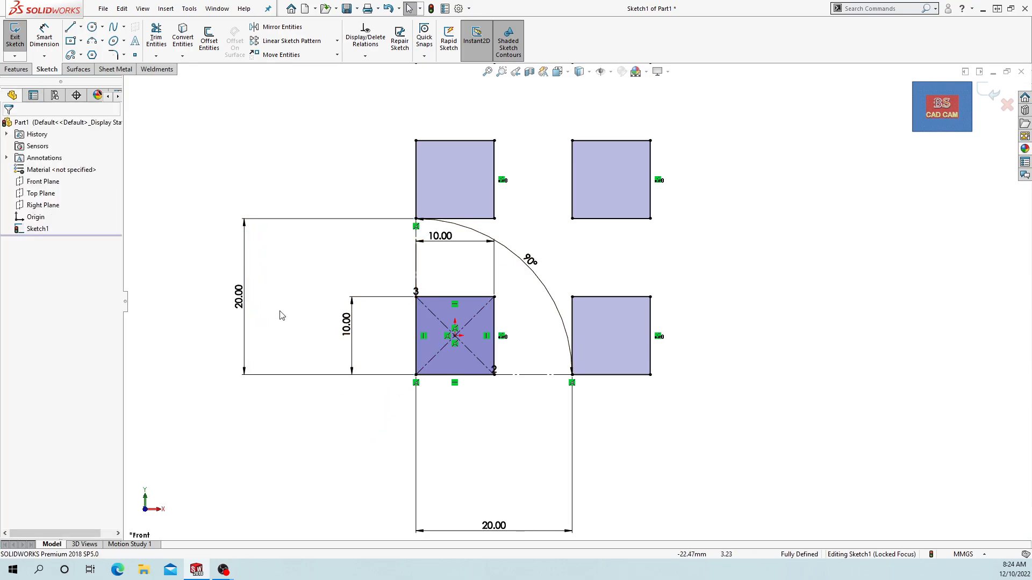
{"action": "key", "text": "f"}
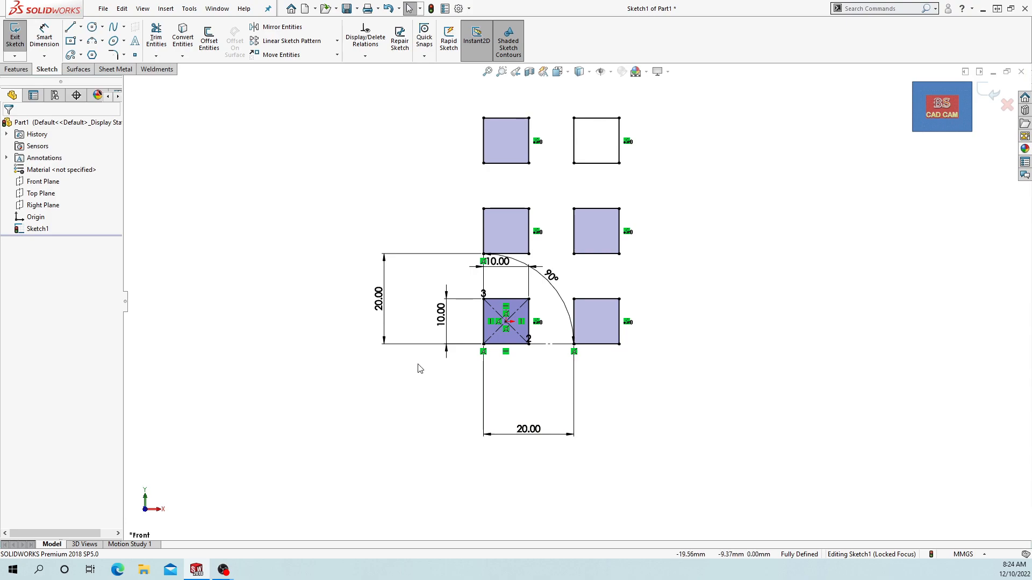
{"action": "key", "text": "ctrl+z"}
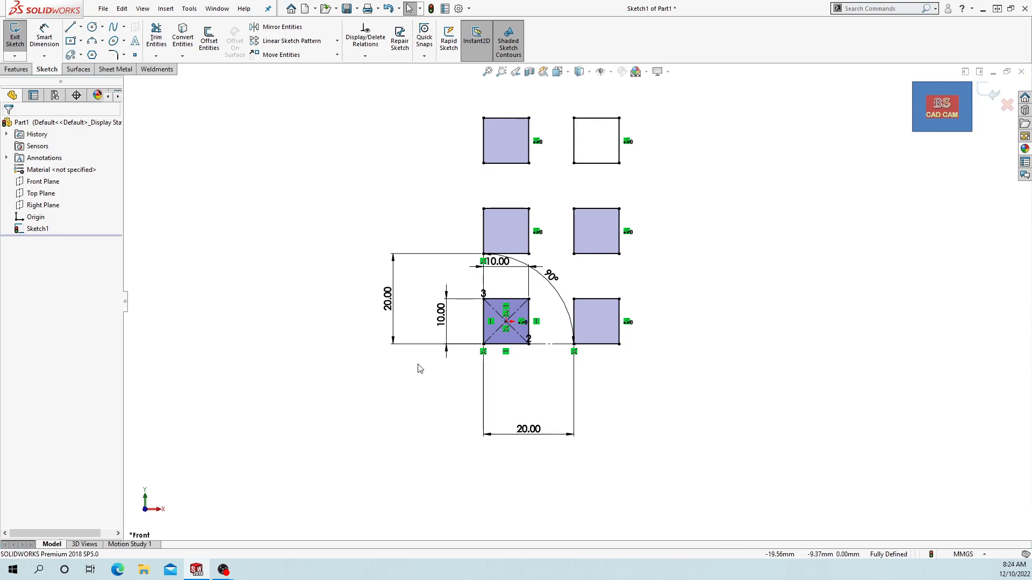
{"action": "key", "text": "ctrl+z"}
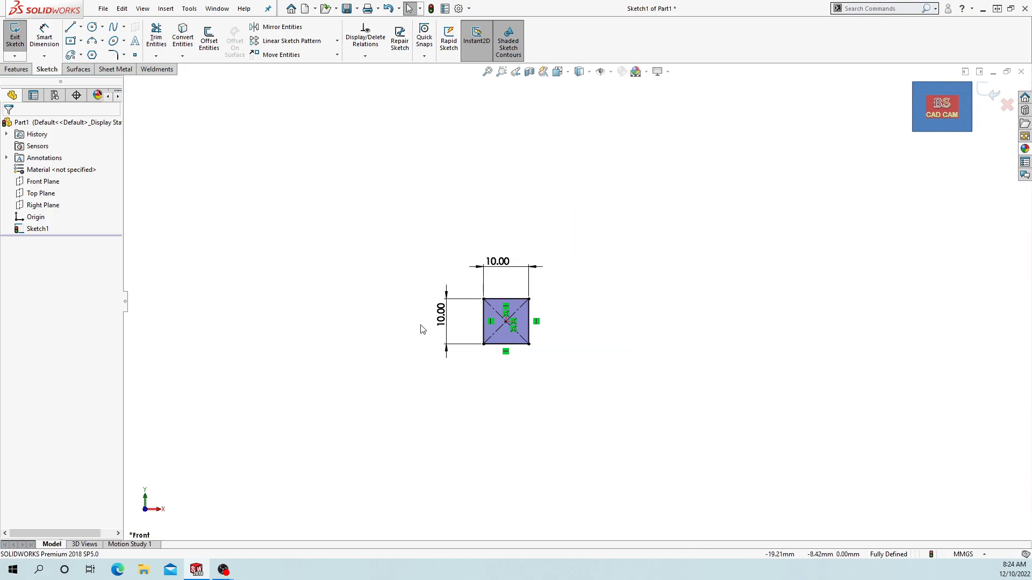
Step: Start a new linear sketch pattern of the square's four sides and point Direction 1 toward positive X
{"action": "left_click", "coordinate": [291, 41]}
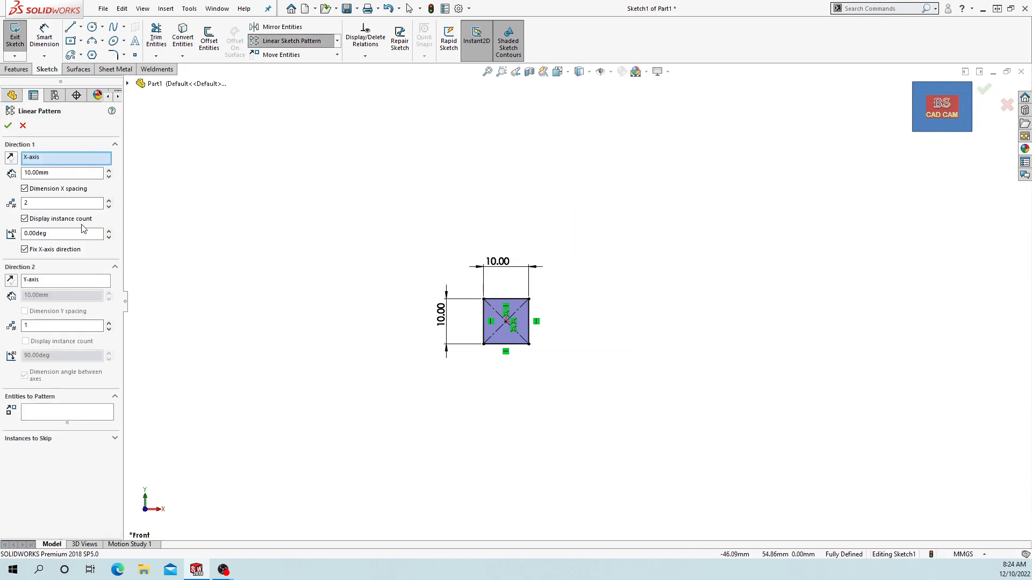
{"action": "left_click", "coordinate": [67, 413]}
{"action": "left_click", "coordinate": [485, 329]}
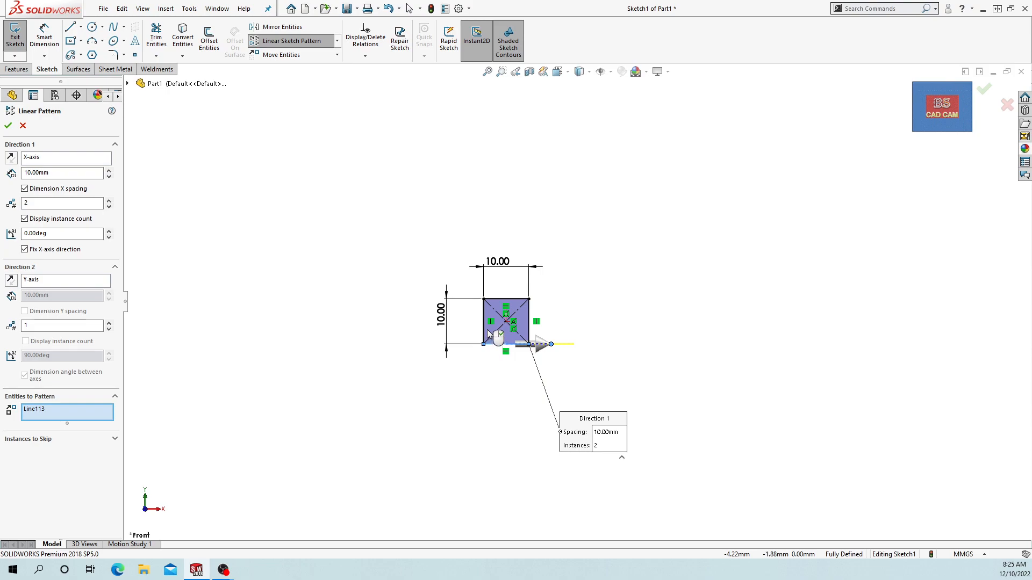
{"action": "left_click", "coordinate": [485, 323]}
{"action": "left_click", "coordinate": [506, 300]}
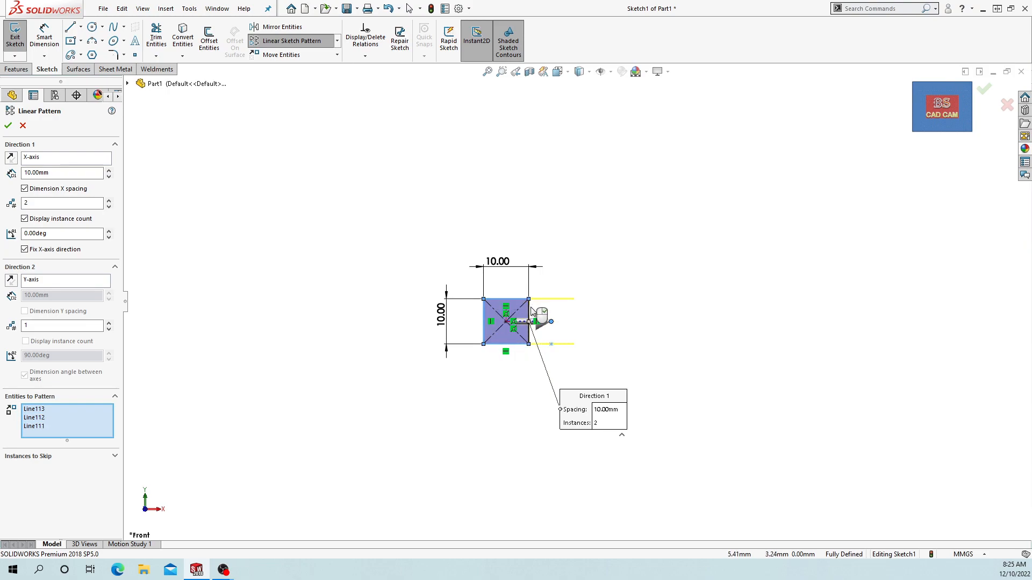
{"action": "left_click", "coordinate": [538, 321]}
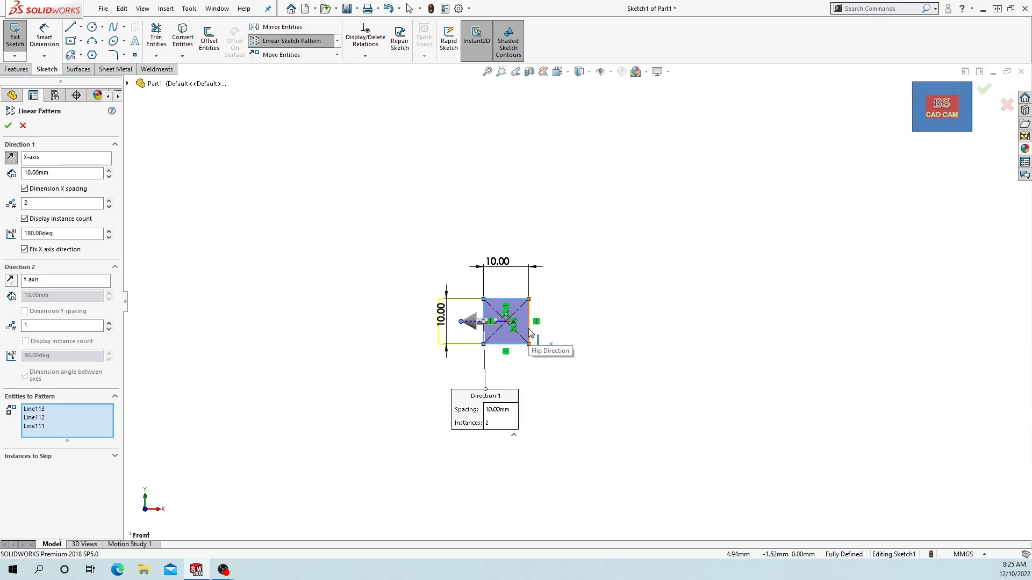
{"action": "left_click", "coordinate": [529, 342]}
{"action": "left_click", "coordinate": [11, 157]}
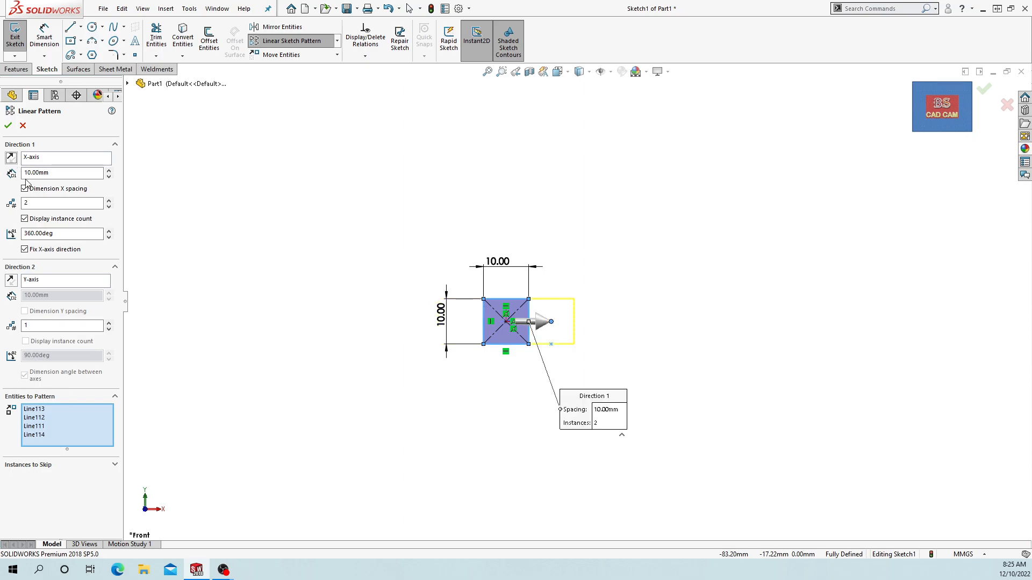
Step: Set the pattern to four instances at 20 mm in Direction 1 and three instances at 20 mm in Direction 2
{"action": "left_click", "coordinate": [109, 172]}
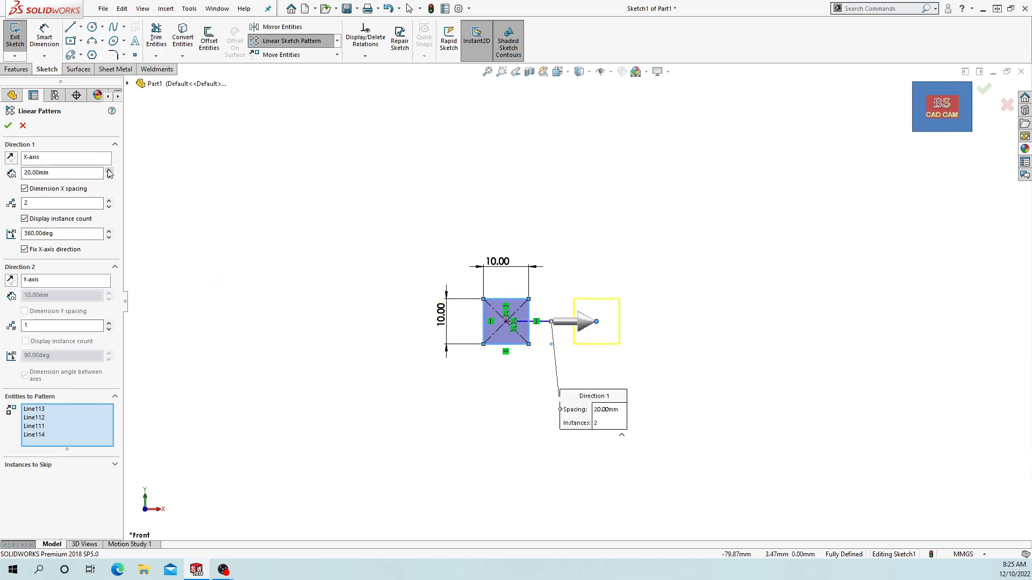
{"action": "left_click", "coordinate": [108, 200]}
{"action": "left_click", "coordinate": [108, 201]}
{"action": "left_click", "coordinate": [109, 323]}
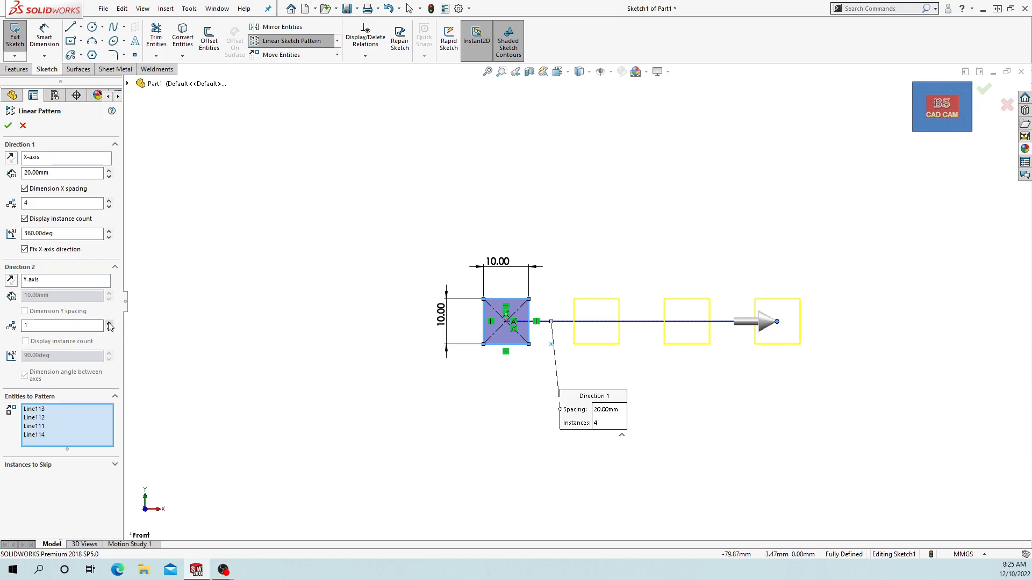
{"action": "left_click", "coordinate": [109, 293]}
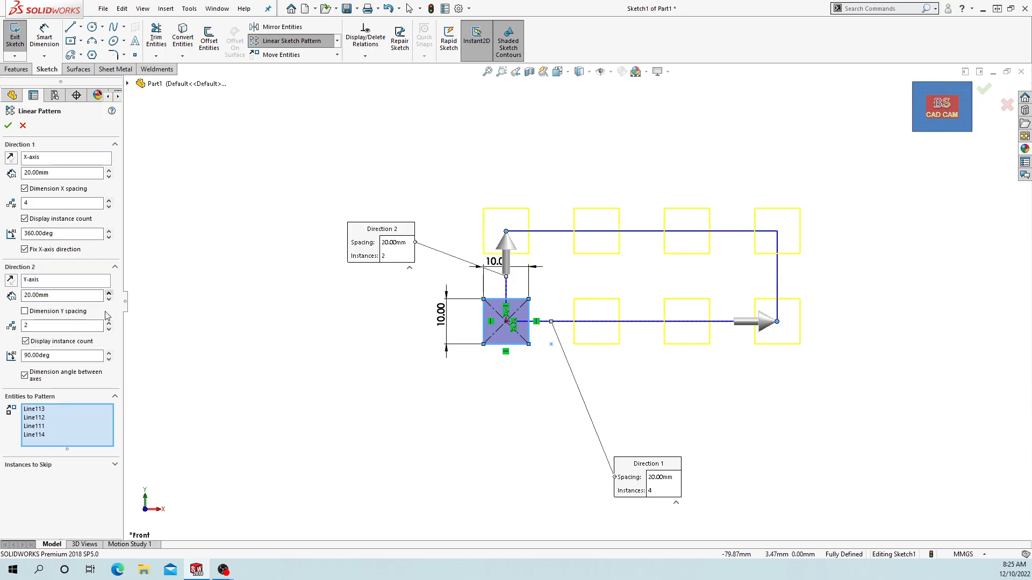
{"action": "left_click", "coordinate": [109, 323]}
{"action": "scroll", "coordinate": [376, 443], "scroll_direction": "up", "scroll_amount": 1}
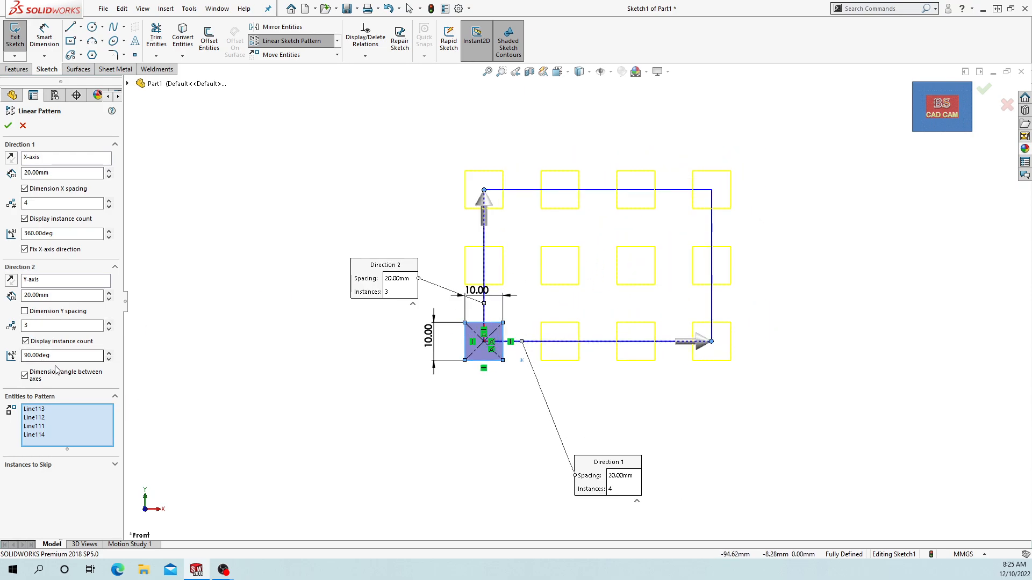
Step: Set the pattern's Direction 2 angle to 110 degrees, apply the pattern, and undo it
{"action": "left_click", "coordinate": [109, 353]}
{"action": "left_click", "coordinate": [108, 354]}
{"action": "left_click", "coordinate": [108, 353]}
{"action": "type", "text": "110"}
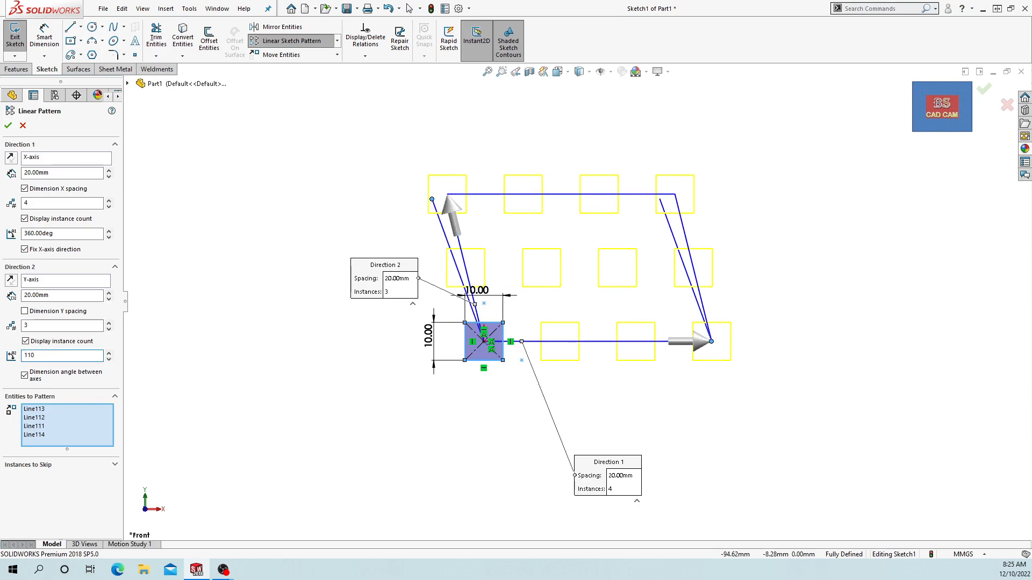
{"action": "key", "text": "Return"}
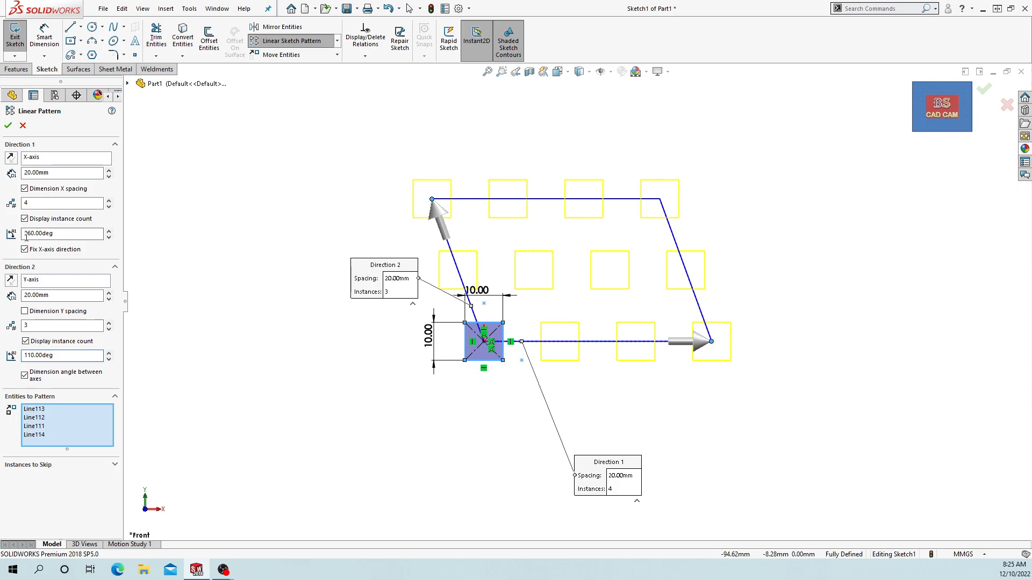
{"action": "left_click", "coordinate": [8, 125]}
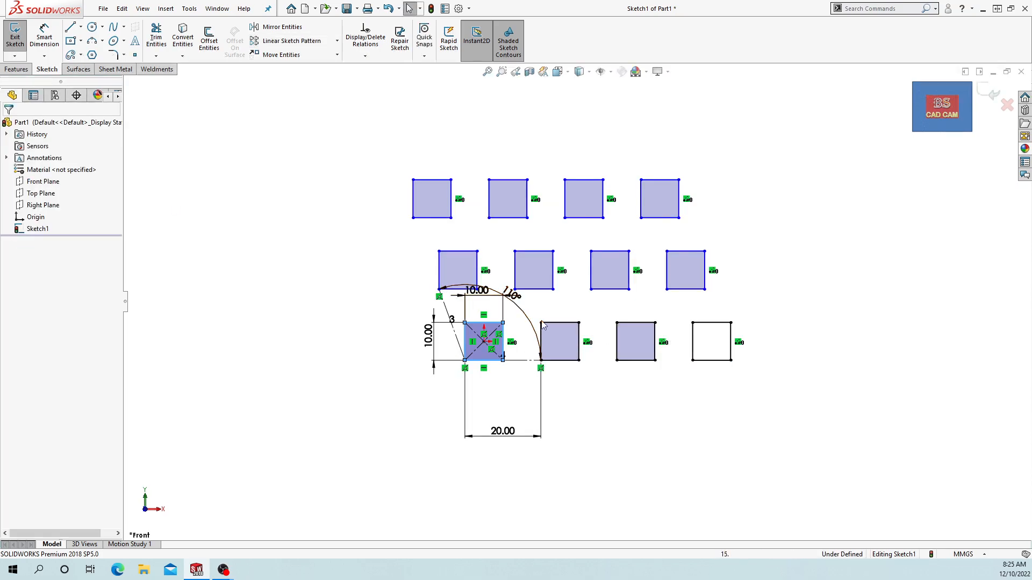
{"action": "left_click", "coordinate": [579, 443]}
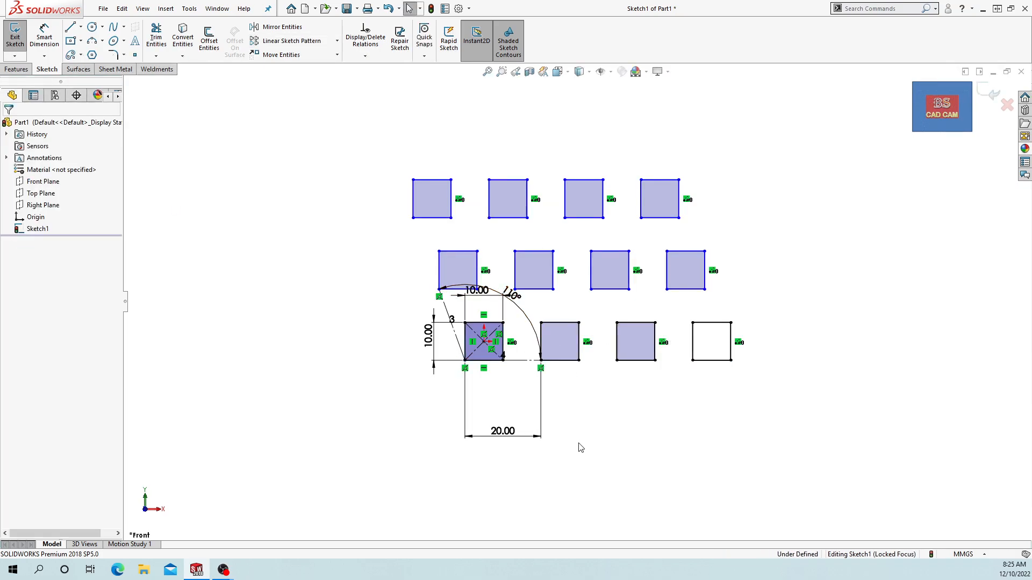
{"action": "key", "text": "ctrl+z"}
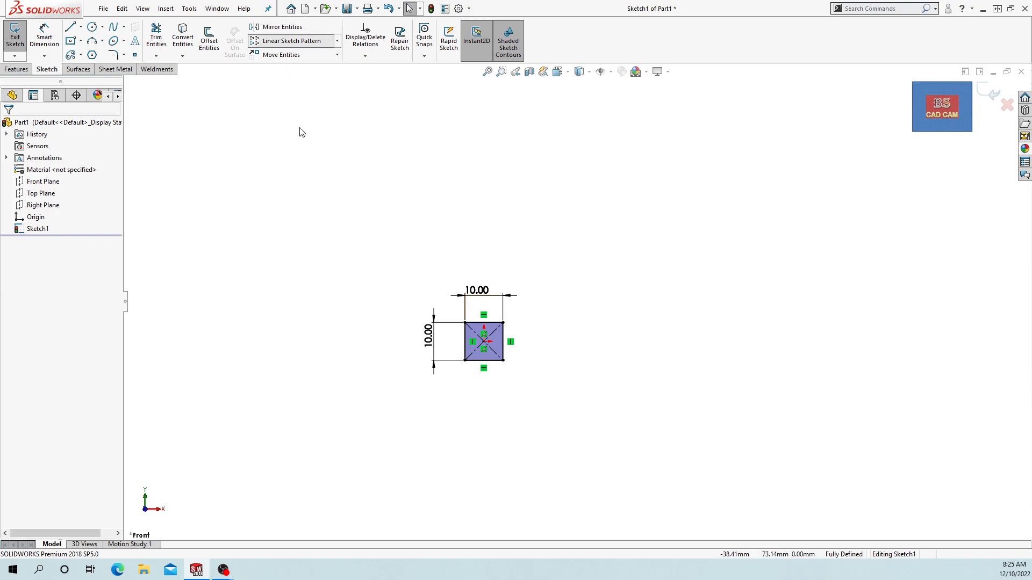
Step: Start a linear sketch pattern of the square's four sides, with Direction 1 toward positive X at 20 mm spacing
{"action": "left_click", "coordinate": [292, 41]}
{"action": "left_click", "coordinate": [61, 413]}
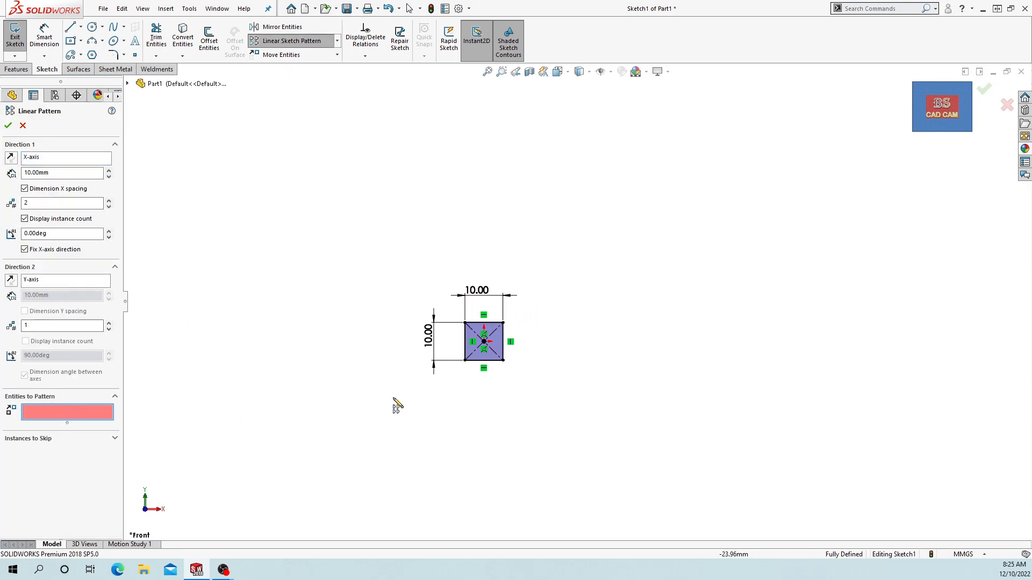
{"action": "left_click", "coordinate": [481, 362]}
{"action": "left_click", "coordinate": [465, 341]}
{"action": "left_click", "coordinate": [488, 323]}
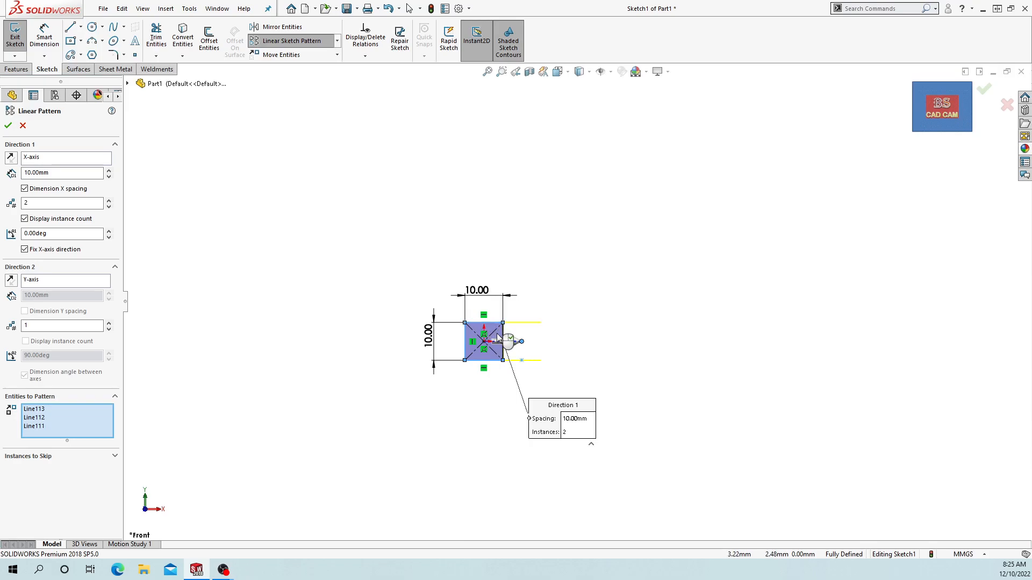
{"action": "left_click", "coordinate": [510, 341]}
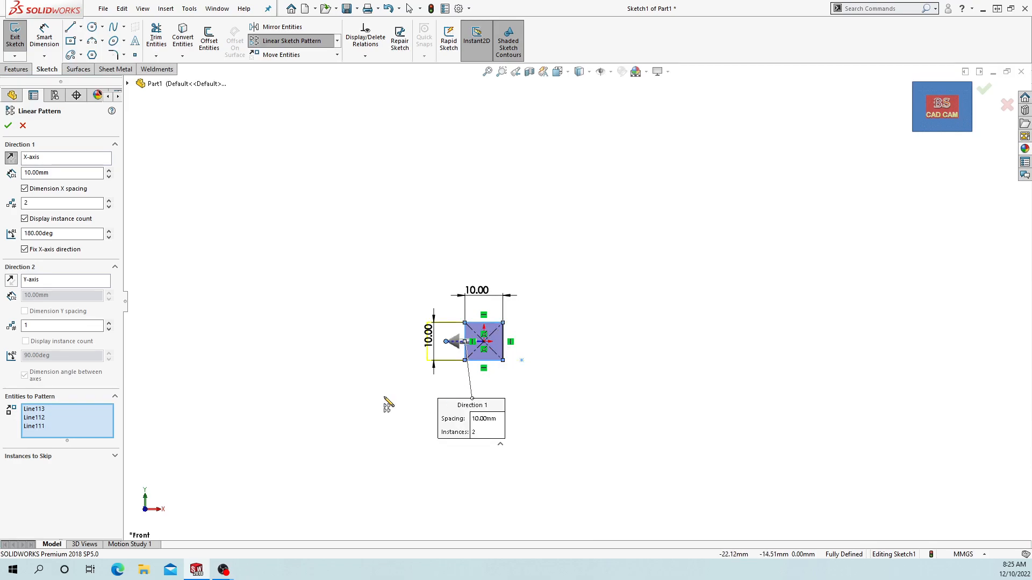
{"action": "left_click", "coordinate": [11, 157]}
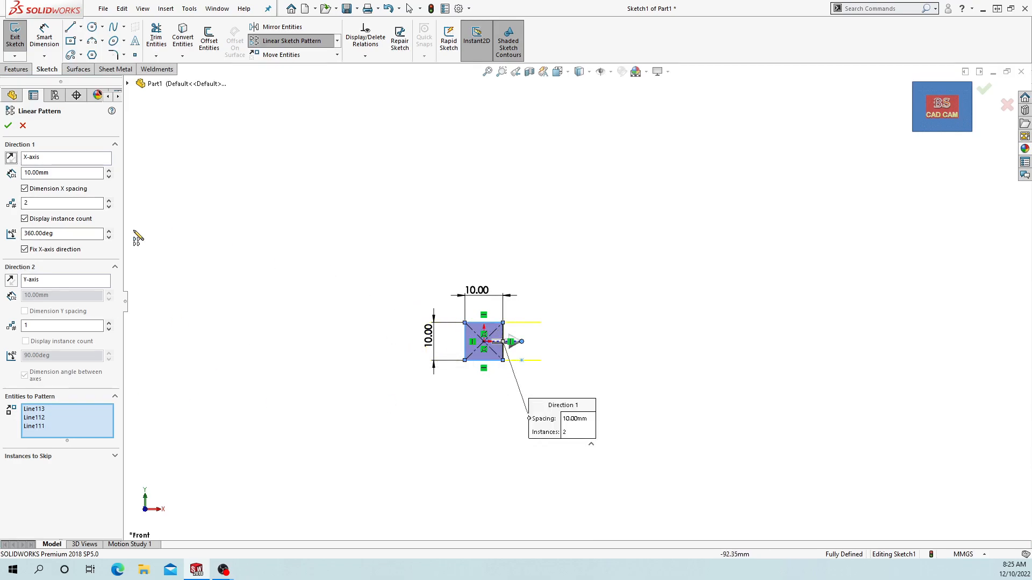
{"action": "left_click", "coordinate": [108, 171]}
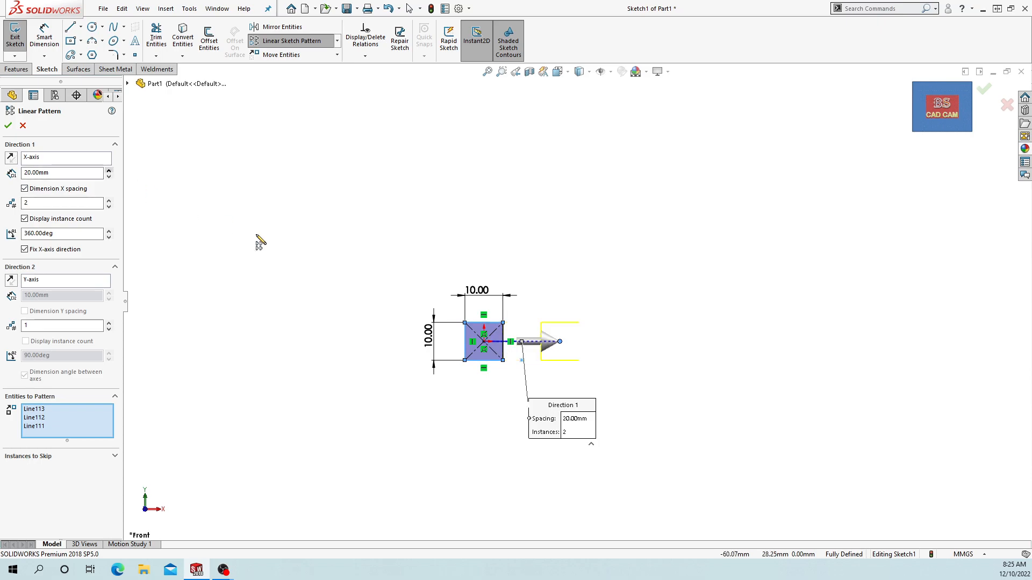
{"action": "left_click", "coordinate": [509, 354]}
Step: Set the pattern to four instances at 20 mm in Direction 2 and four instances in Direction 1
{"action": "left_click", "coordinate": [108, 324]}
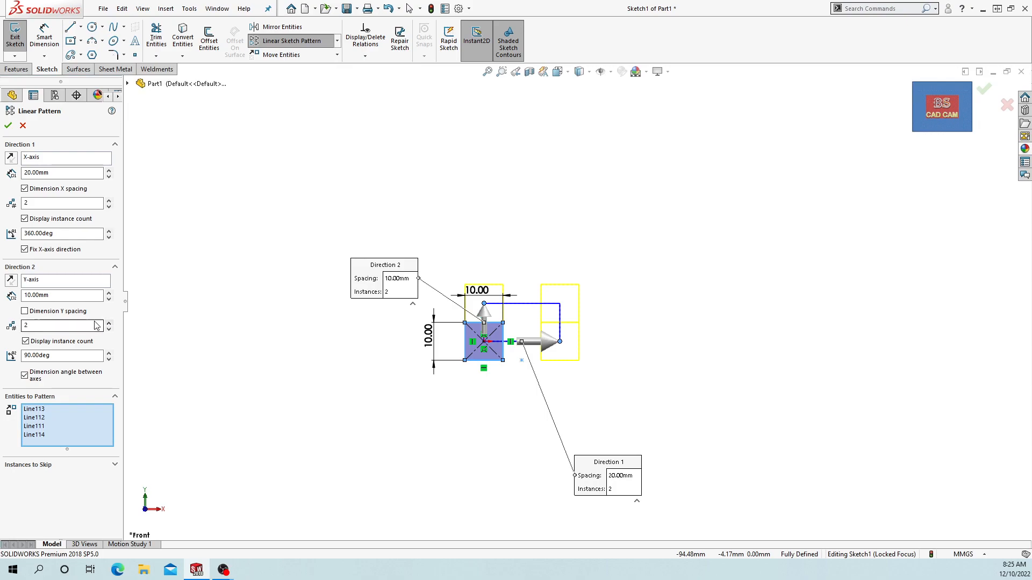
{"action": "left_click", "coordinate": [108, 293]}
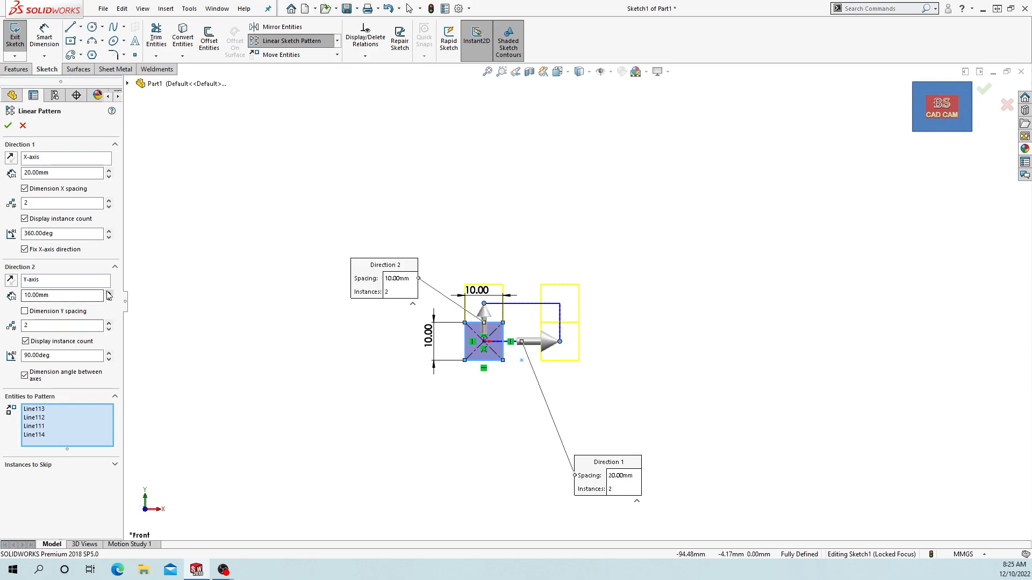
{"action": "left_click", "coordinate": [108, 323]}
{"action": "left_click", "coordinate": [108, 323]}
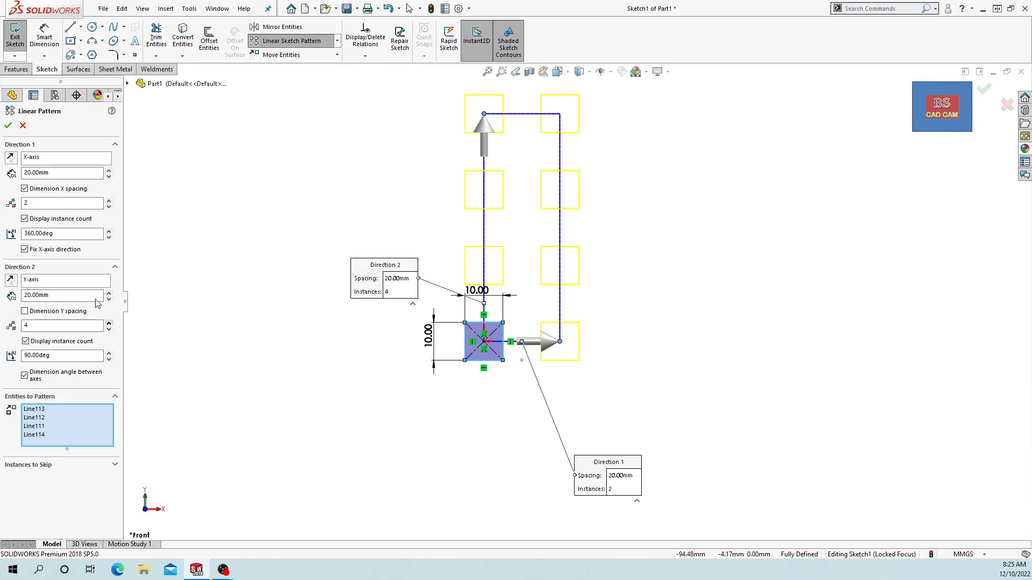
{"action": "left_click", "coordinate": [108, 200]}
{"action": "left_click", "coordinate": [108, 200]}
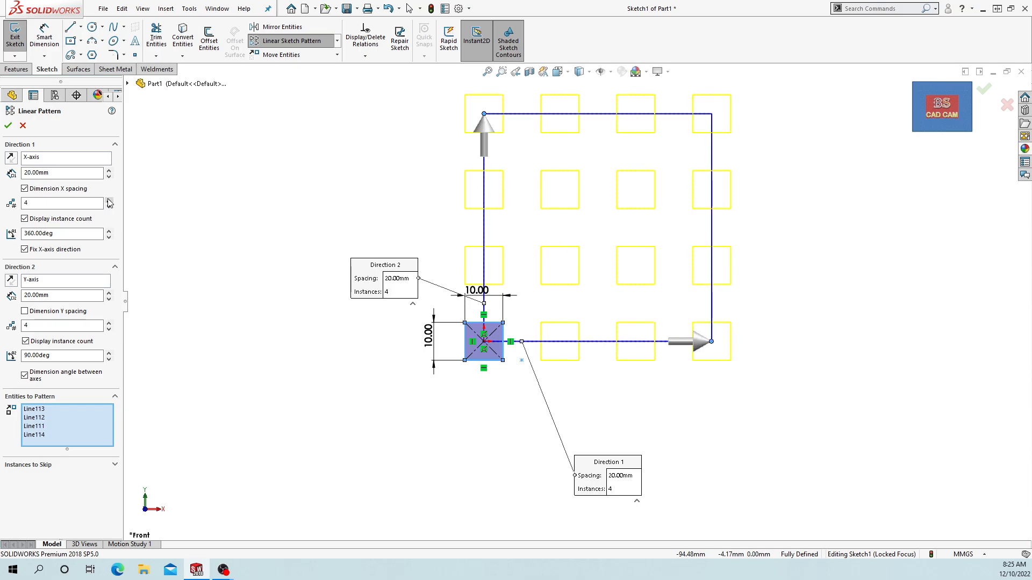
Step: Skip the four inner instances of the 4 by 4 grid and apply the pattern
{"action": "left_click", "coordinate": [37, 466]}
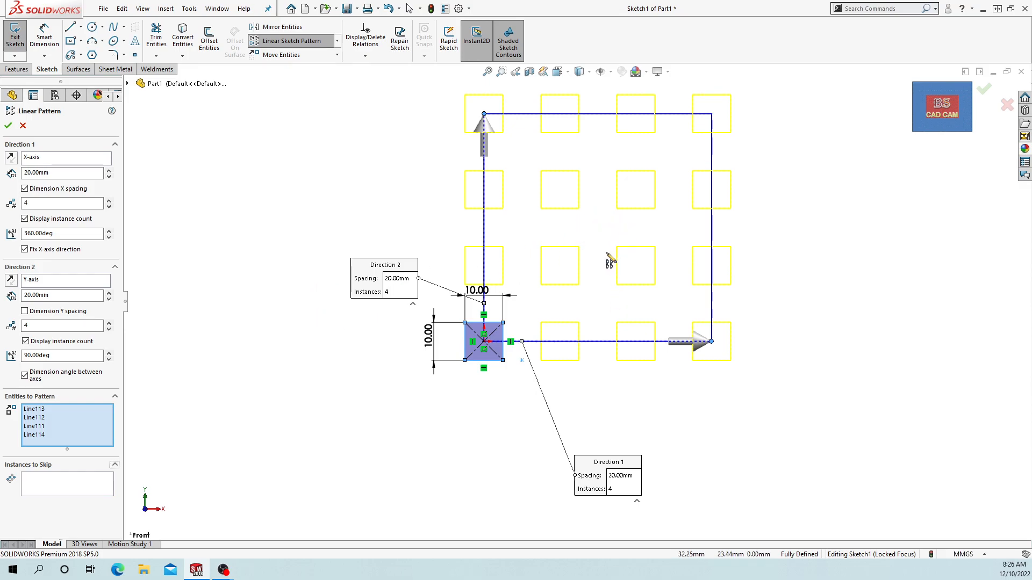
{"action": "left_click", "coordinate": [60, 485]}
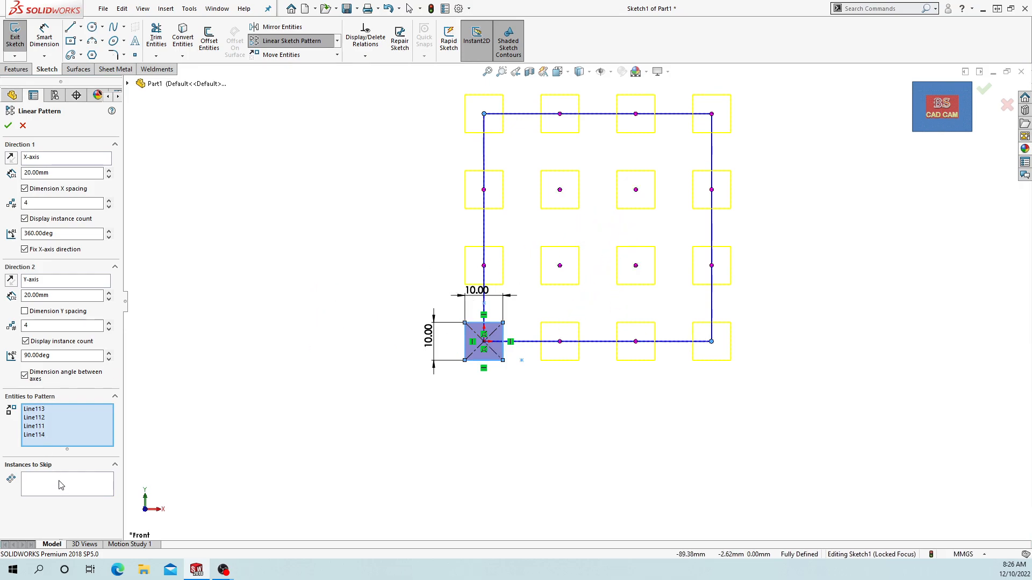
{"action": "left_click", "coordinate": [560, 190]}
{"action": "left_click", "coordinate": [559, 265]}
{"action": "left_click", "coordinate": [636, 266]}
{"action": "left_click", "coordinate": [636, 193]}
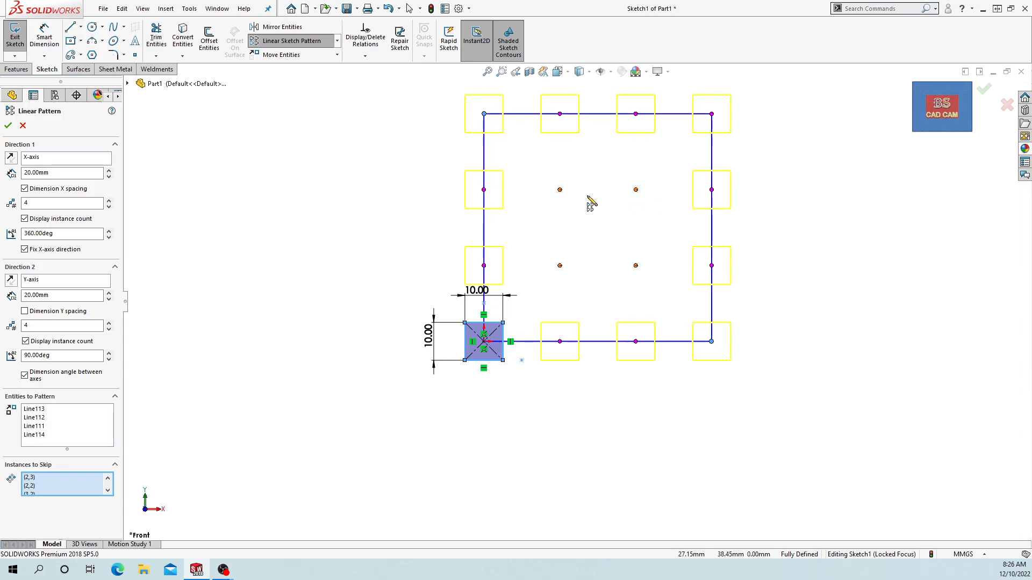
{"action": "left_click", "coordinate": [9, 126]}
{"action": "scroll", "coordinate": [591, 269], "scroll_direction": "up", "scroll_amount": 3}
{"action": "scroll", "coordinate": [629, 295], "scroll_direction": "down", "scroll_amount": 4}
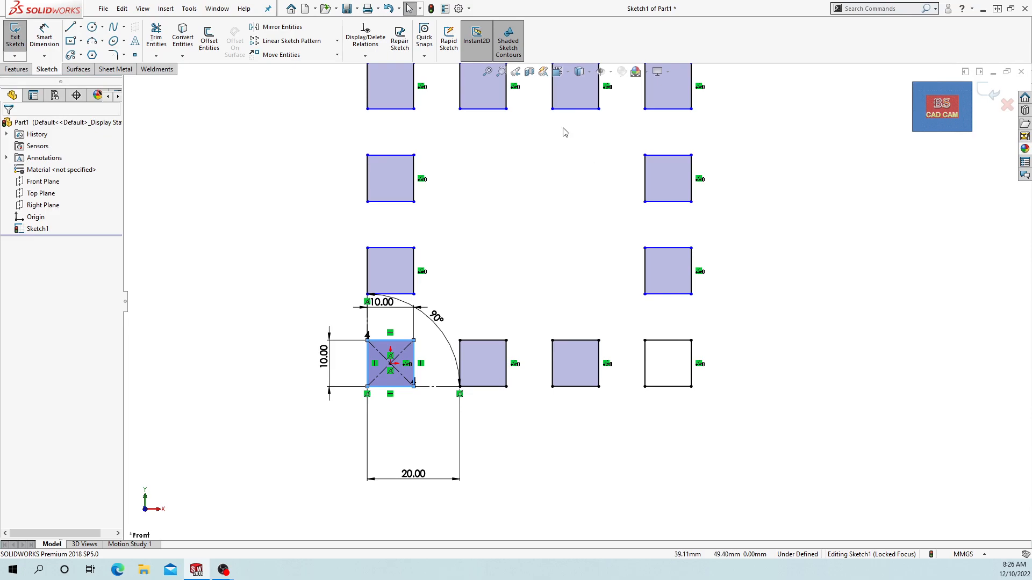
{"action": "scroll", "coordinate": [578, 303], "scroll_direction": "up", "scroll_amount": 3}
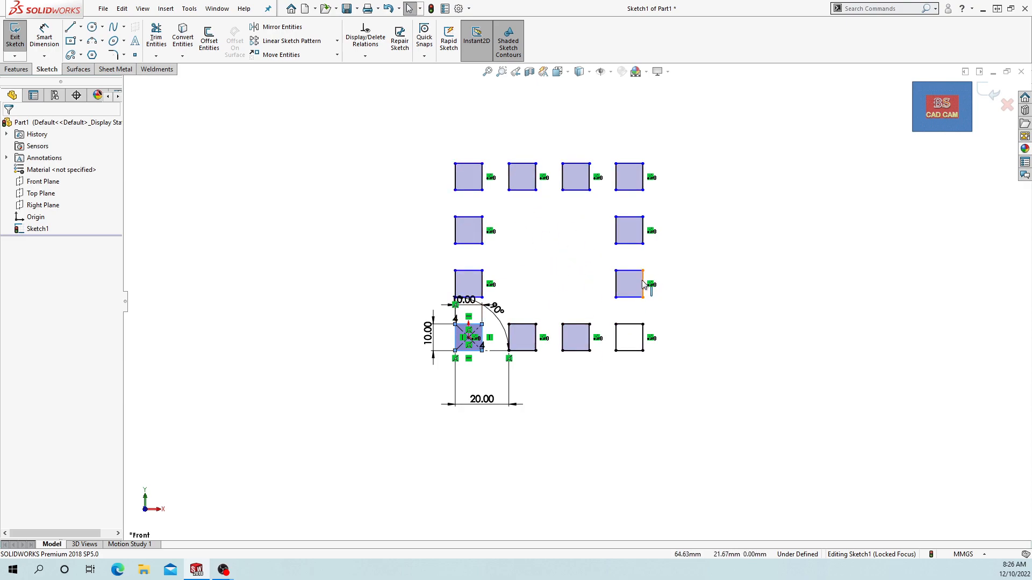
Step: Select all the patterned squares with their dimensions and delete them from the sketch
{"action": "mouse_move", "coordinate": [708, 134]}
{"action": "left_mouse_down"}
{"action": "mouse_move", "coordinate": [637, 255]}
{"action": "mouse_move", "coordinate": [376, 473]}
{"action": "left_mouse_up"}
{"action": "key", "text": "Delete"}
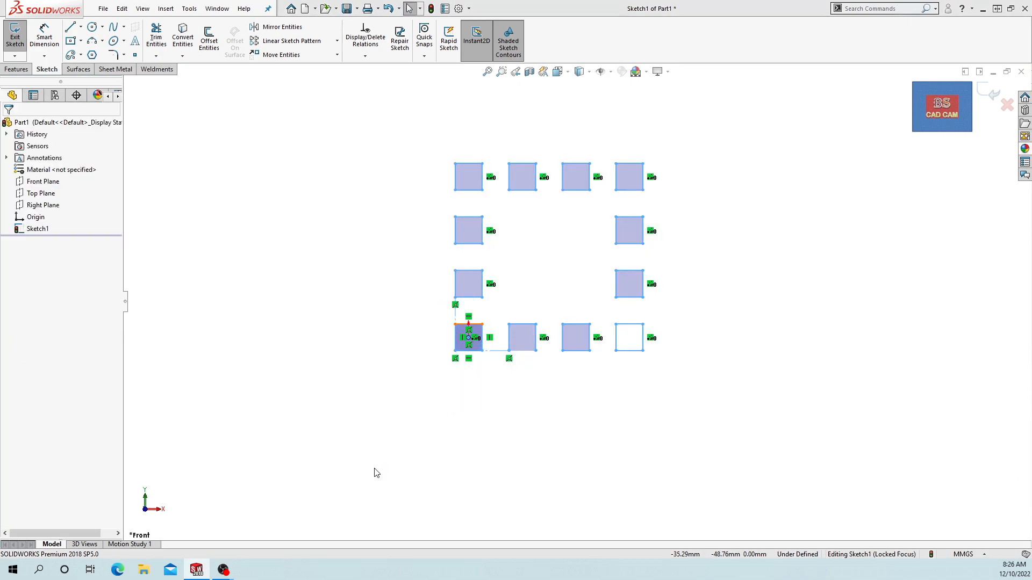